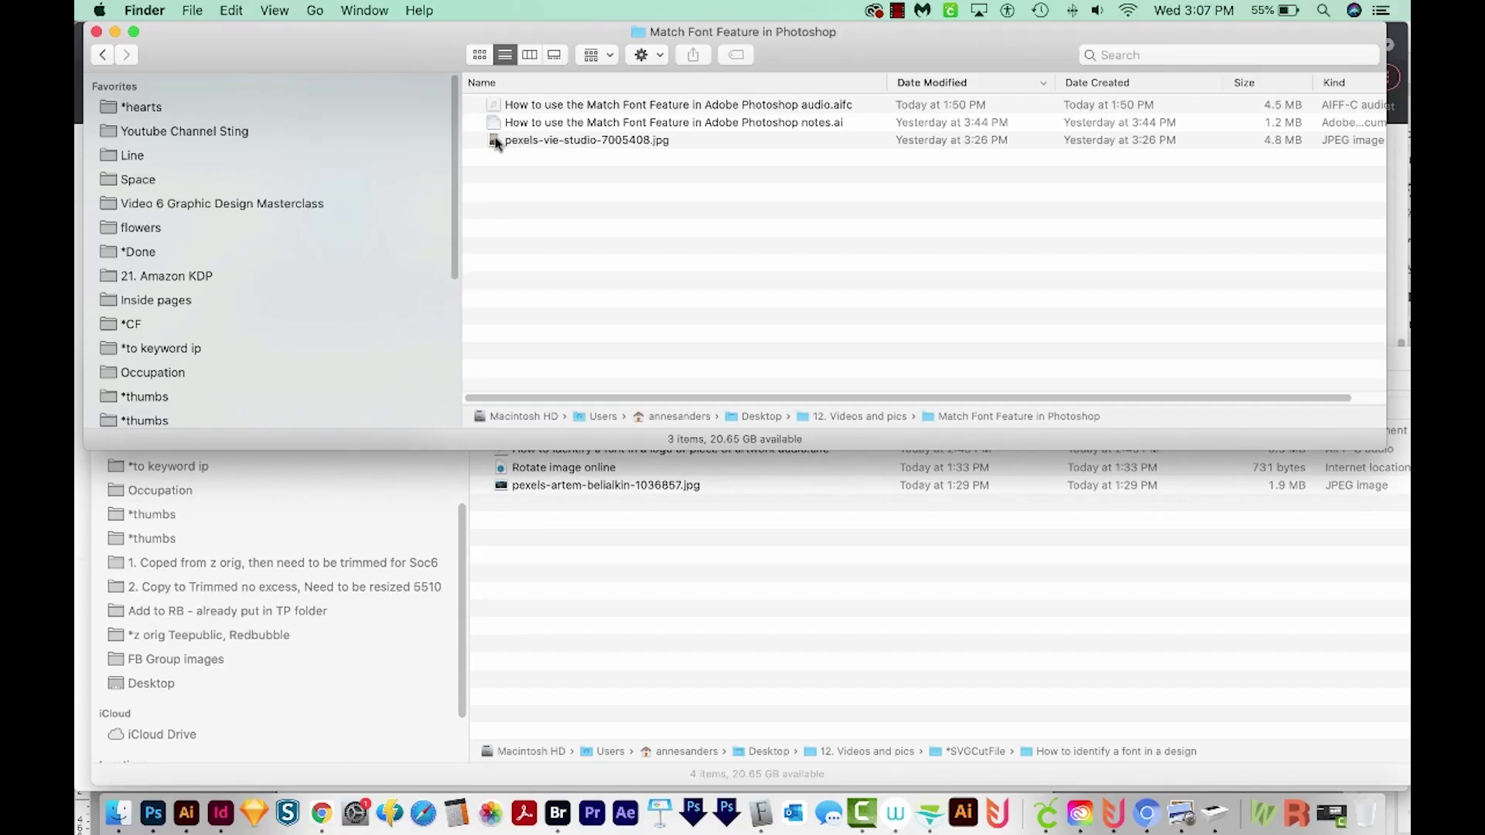
Open pexels-vie-studio-7005408.jpg from Finder in Photoshop by dropping it on the Dock icon
{"action": "left_click_drag", "start_coordinate": [492, 146], "coordinate": [158, 815]}
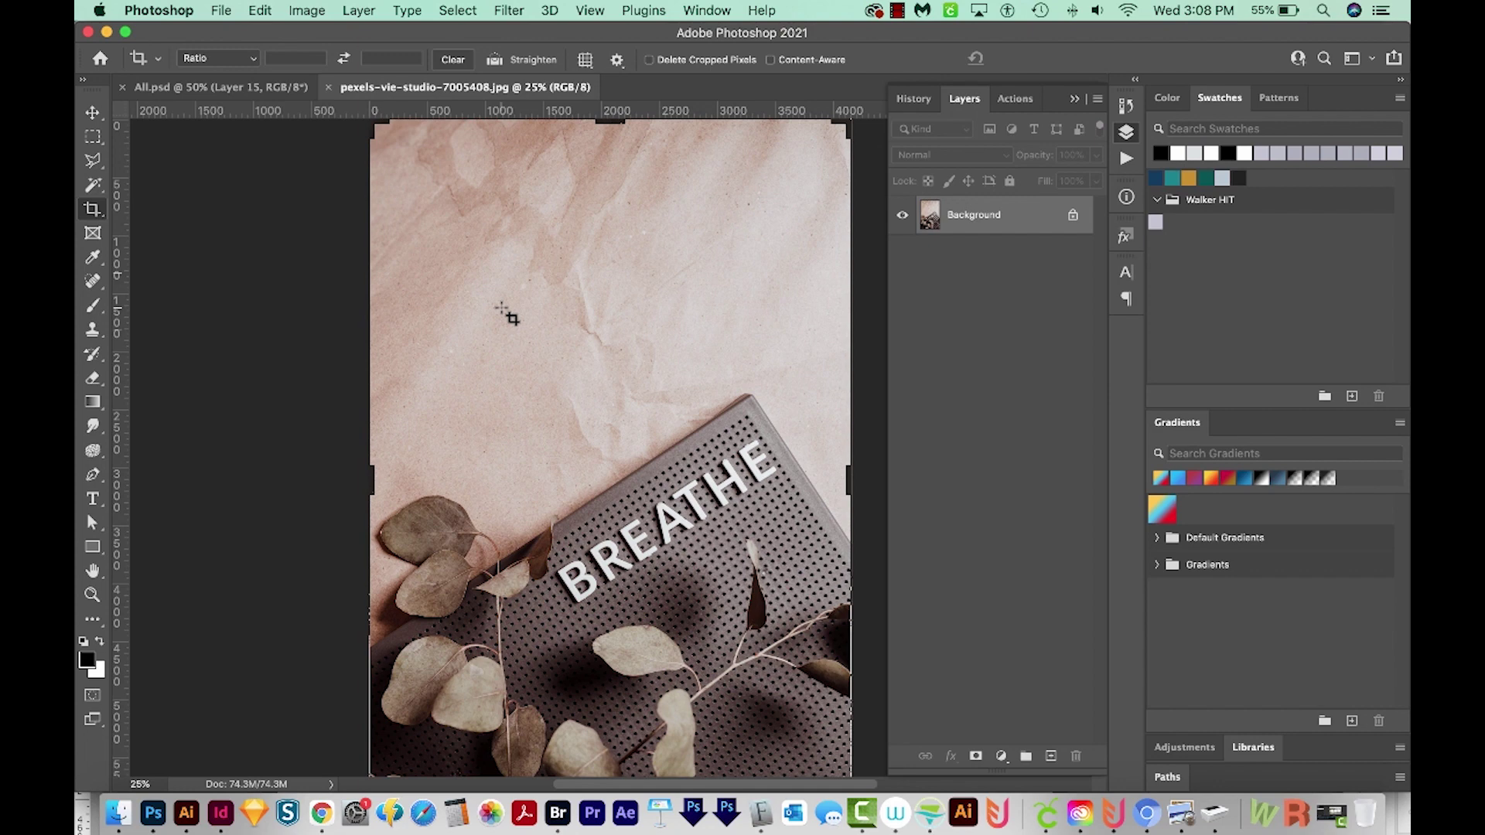
Unlock the Background layer and rotate it about 34° so BREATHE lies level
{"action": "left_click", "coordinate": [1072, 217]}
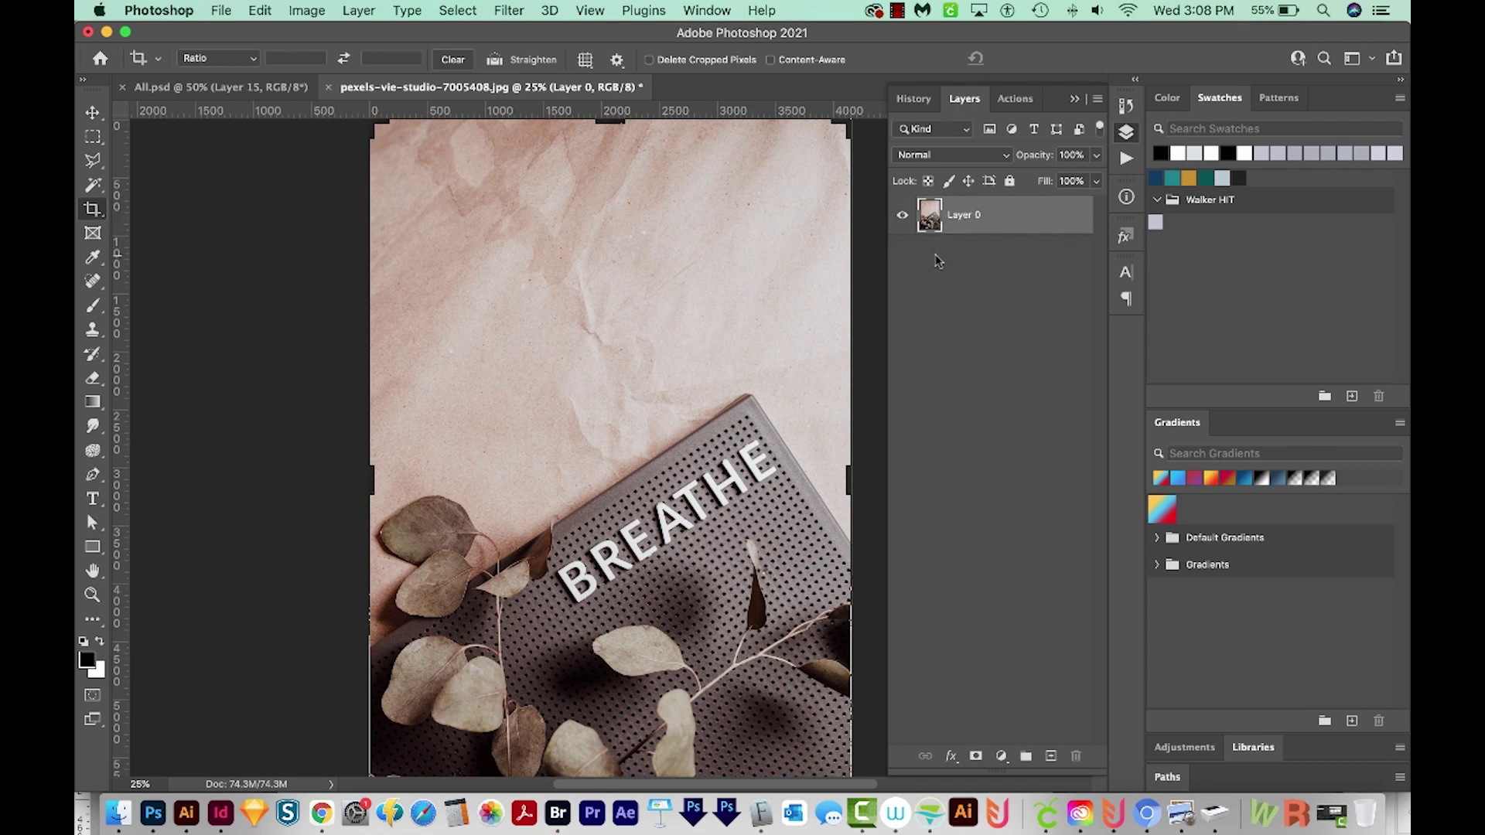
{"action": "key", "text": "ctrl+t"}
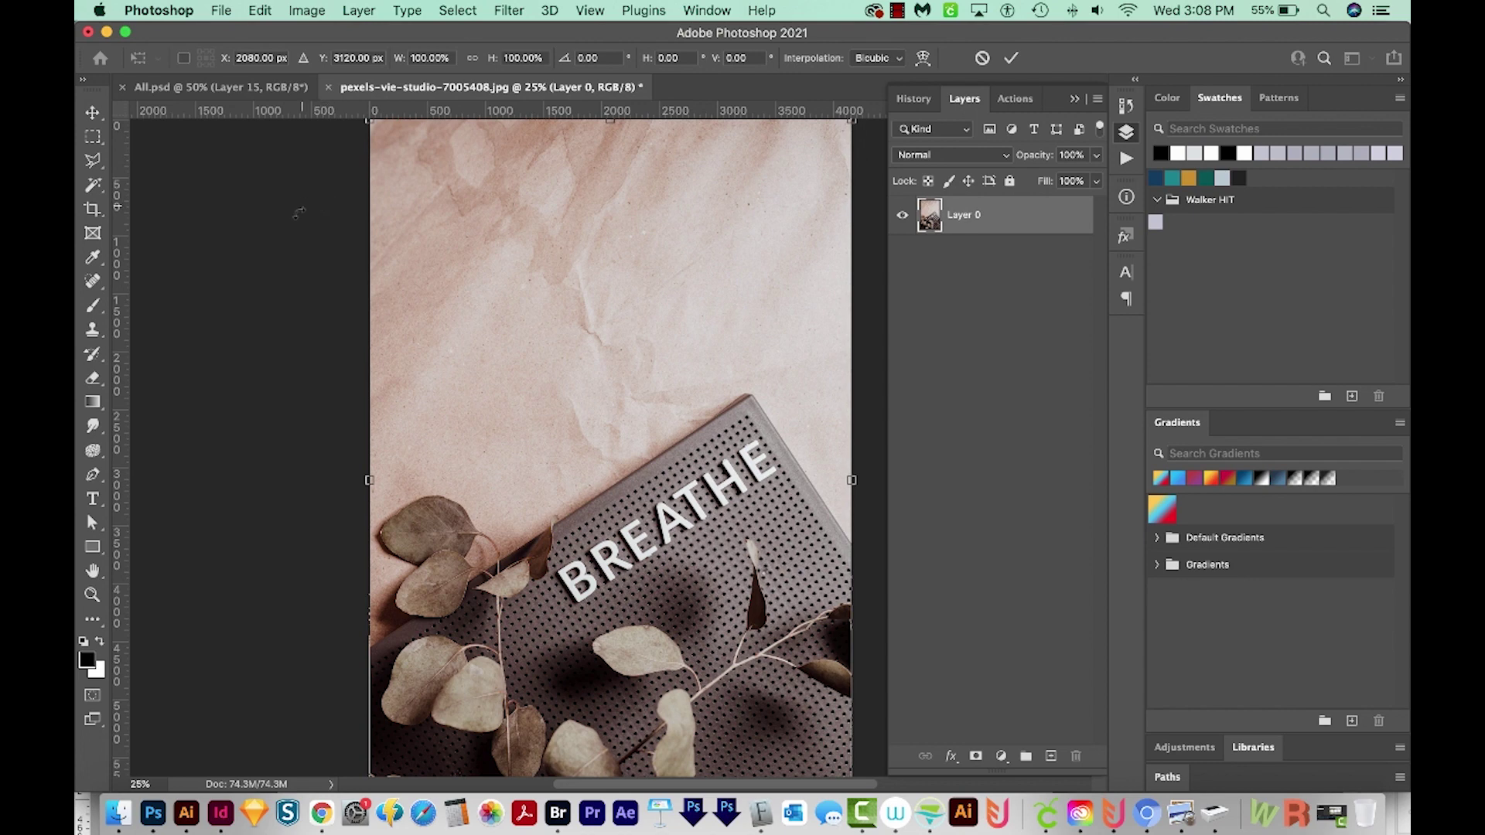
{"action": "left_click_drag", "start_coordinate": [247, 261], "coordinate": [416, 153]}
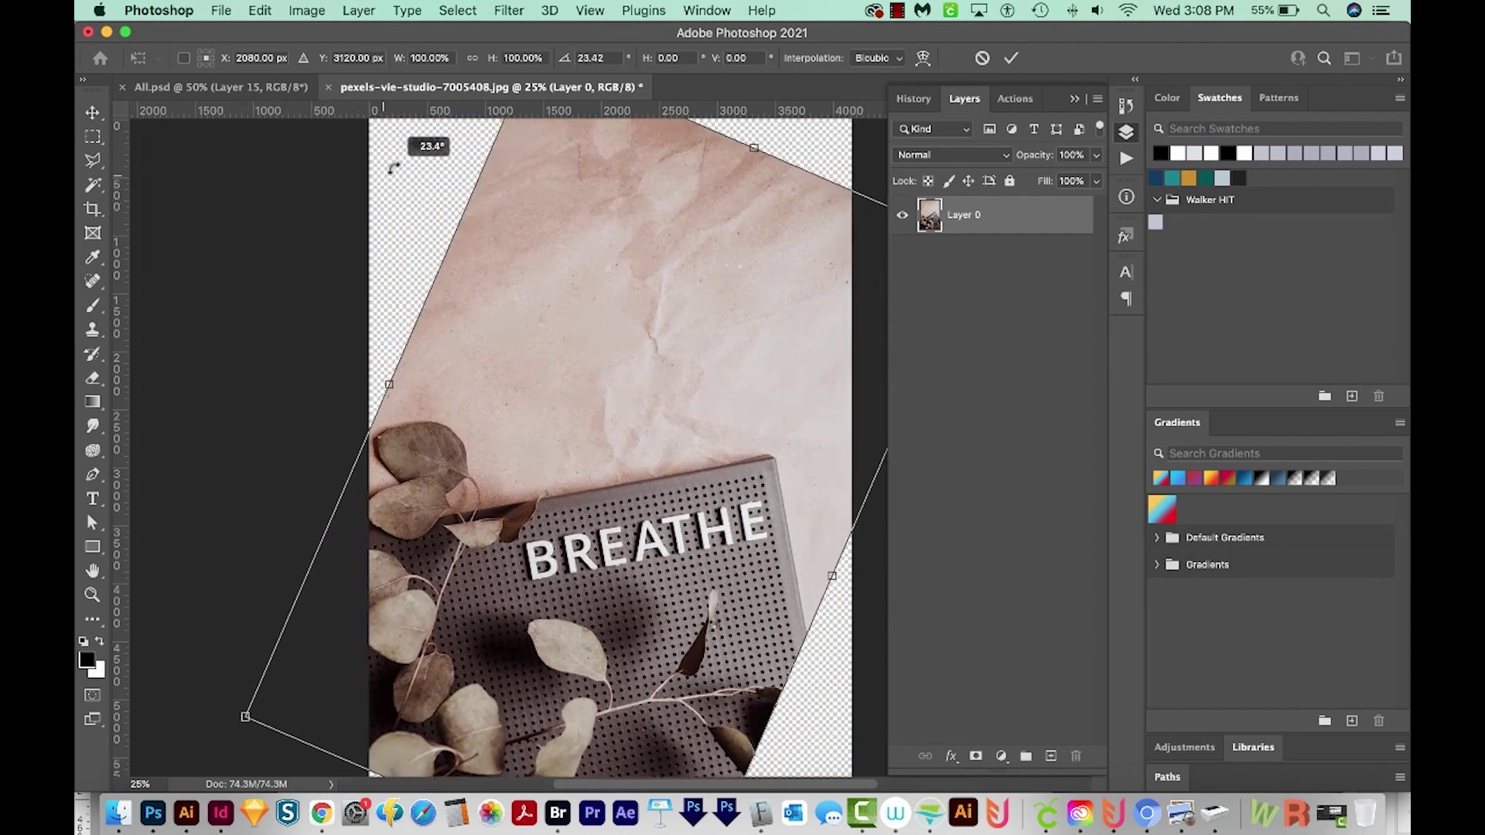
{"action": "left_click_drag", "start_coordinate": [416, 153], "coordinate": [450, 138]}
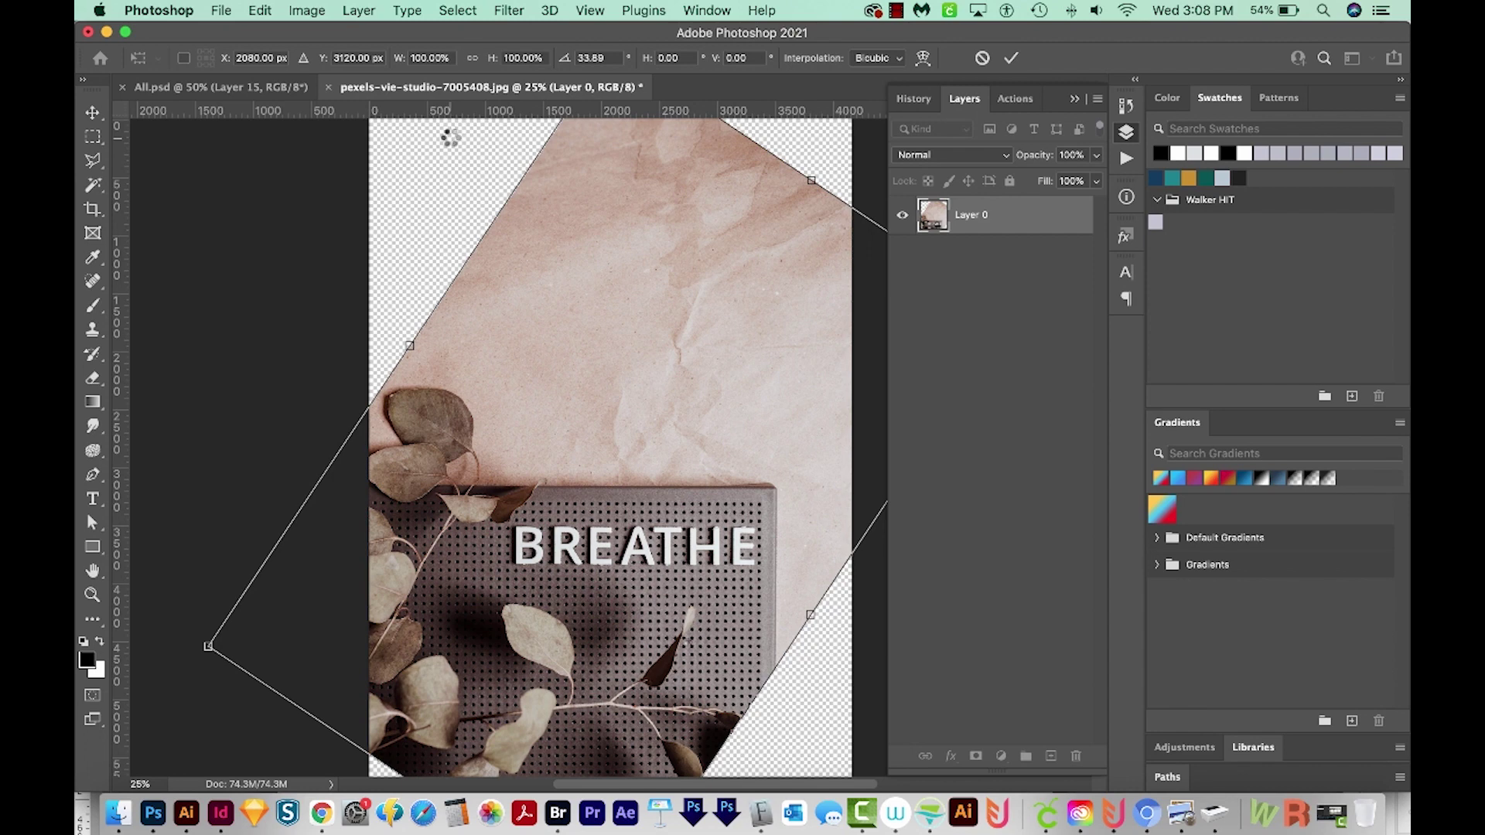
{"action": "key", "text": "Return"}
{"action": "key", "text": "z"}
{"action": "left_click_drag", "start_coordinate": [662, 341], "coordinate": [1358, 298]}
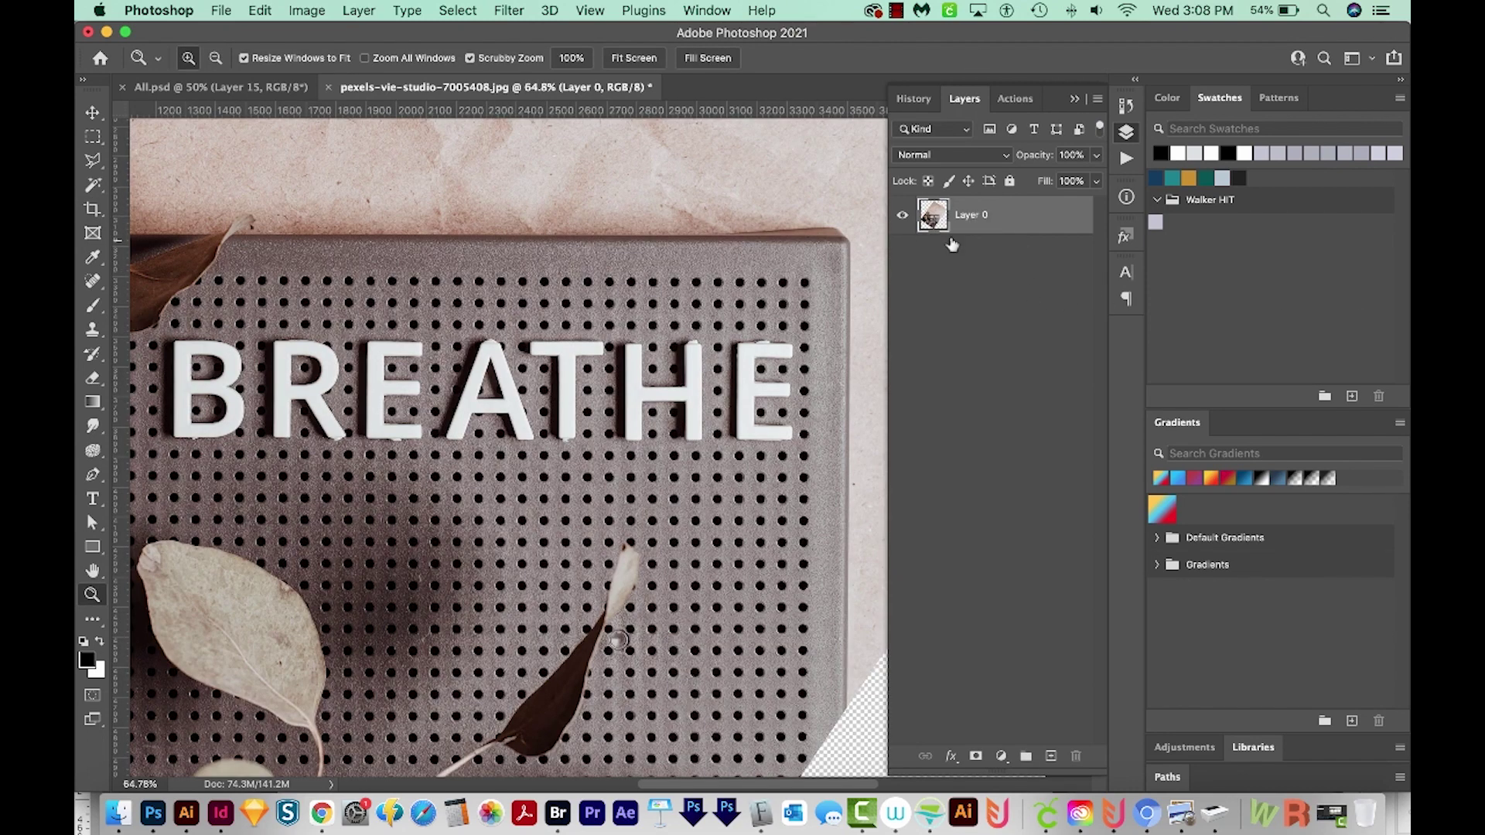
Start Type > Match Font and fit the sampling box tightly around BREATHE
{"action": "left_click", "coordinate": [404, 11]}
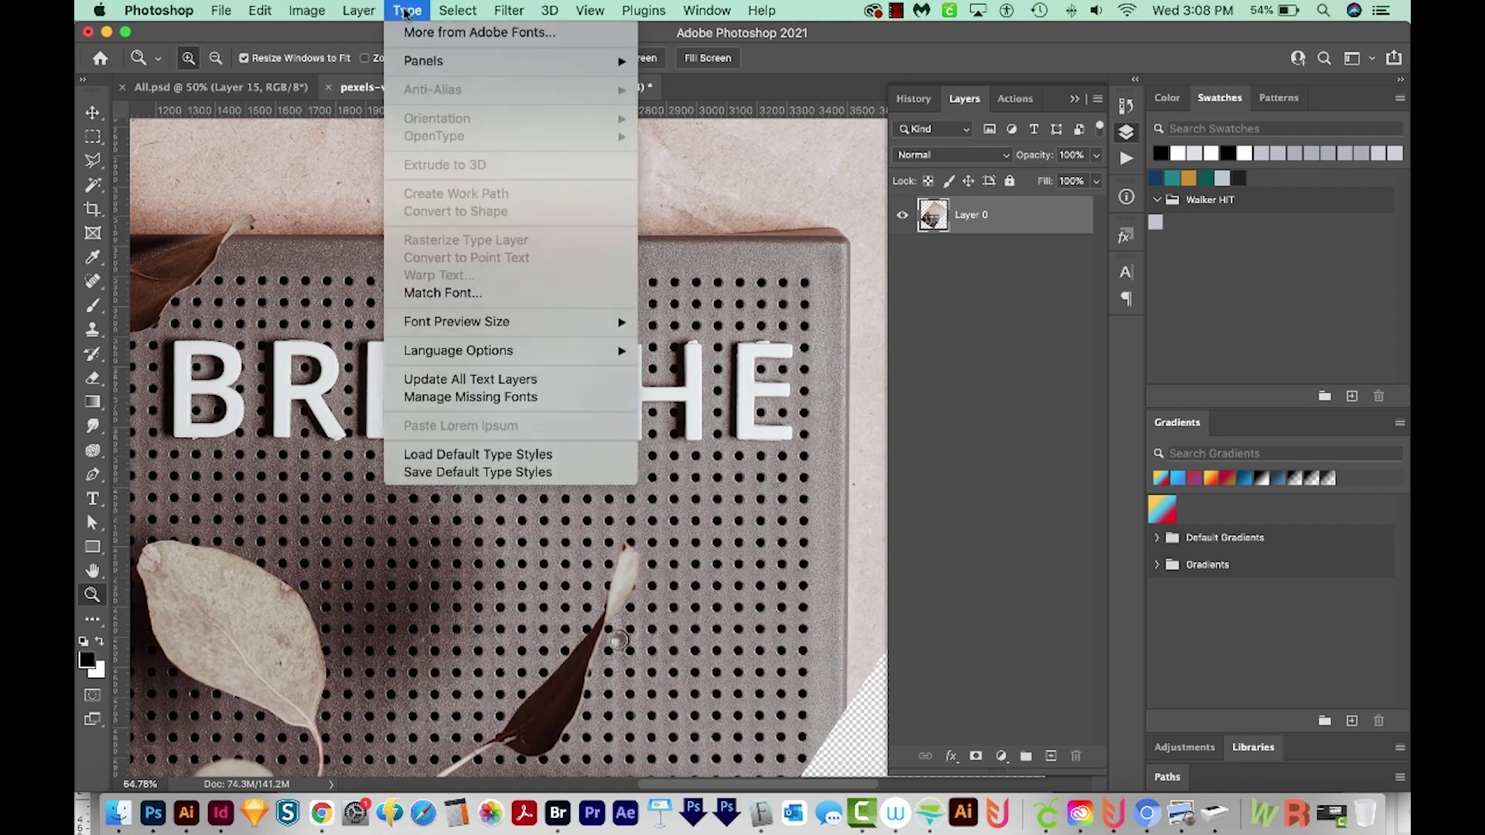
{"action": "left_click", "coordinate": [462, 298]}
{"action": "left_click_drag", "start_coordinate": [1188, 160], "coordinate": [1191, 161]}
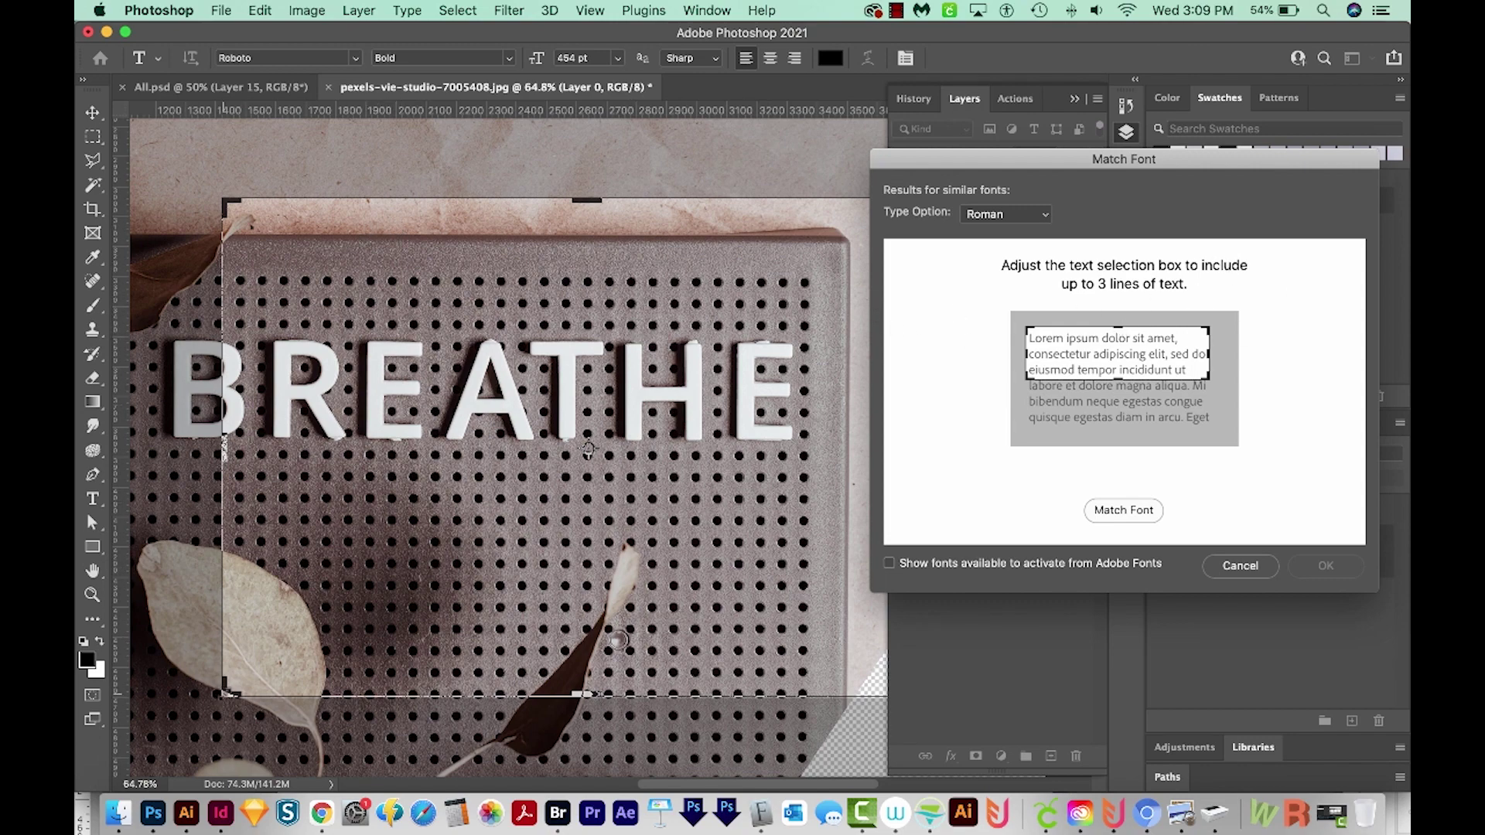
{"action": "left_click_drag", "start_coordinate": [227, 692], "coordinate": [155, 456]}
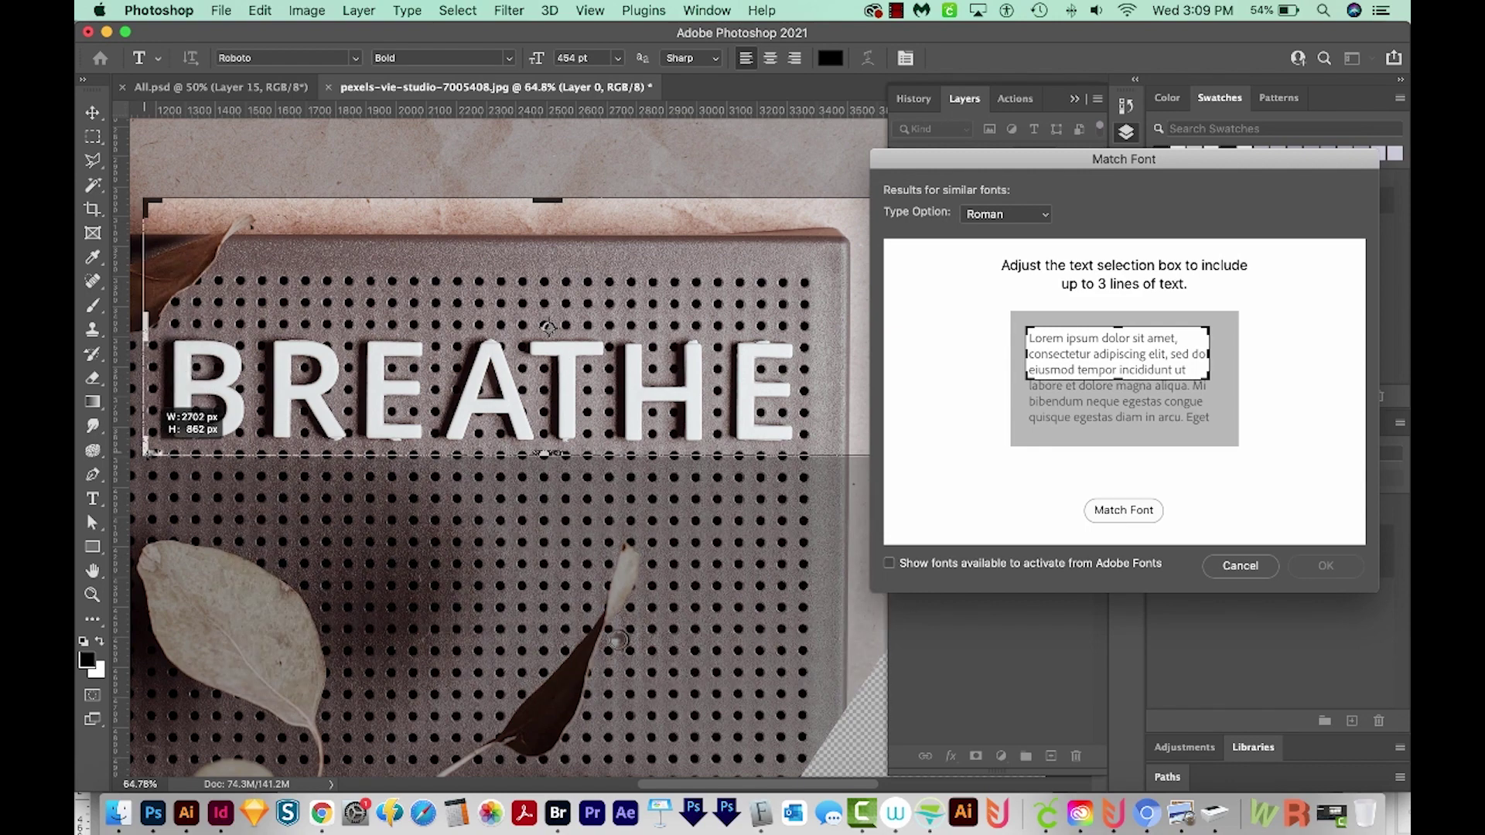
{"action": "left_click_drag", "start_coordinate": [551, 329], "coordinate": [553, 385]}
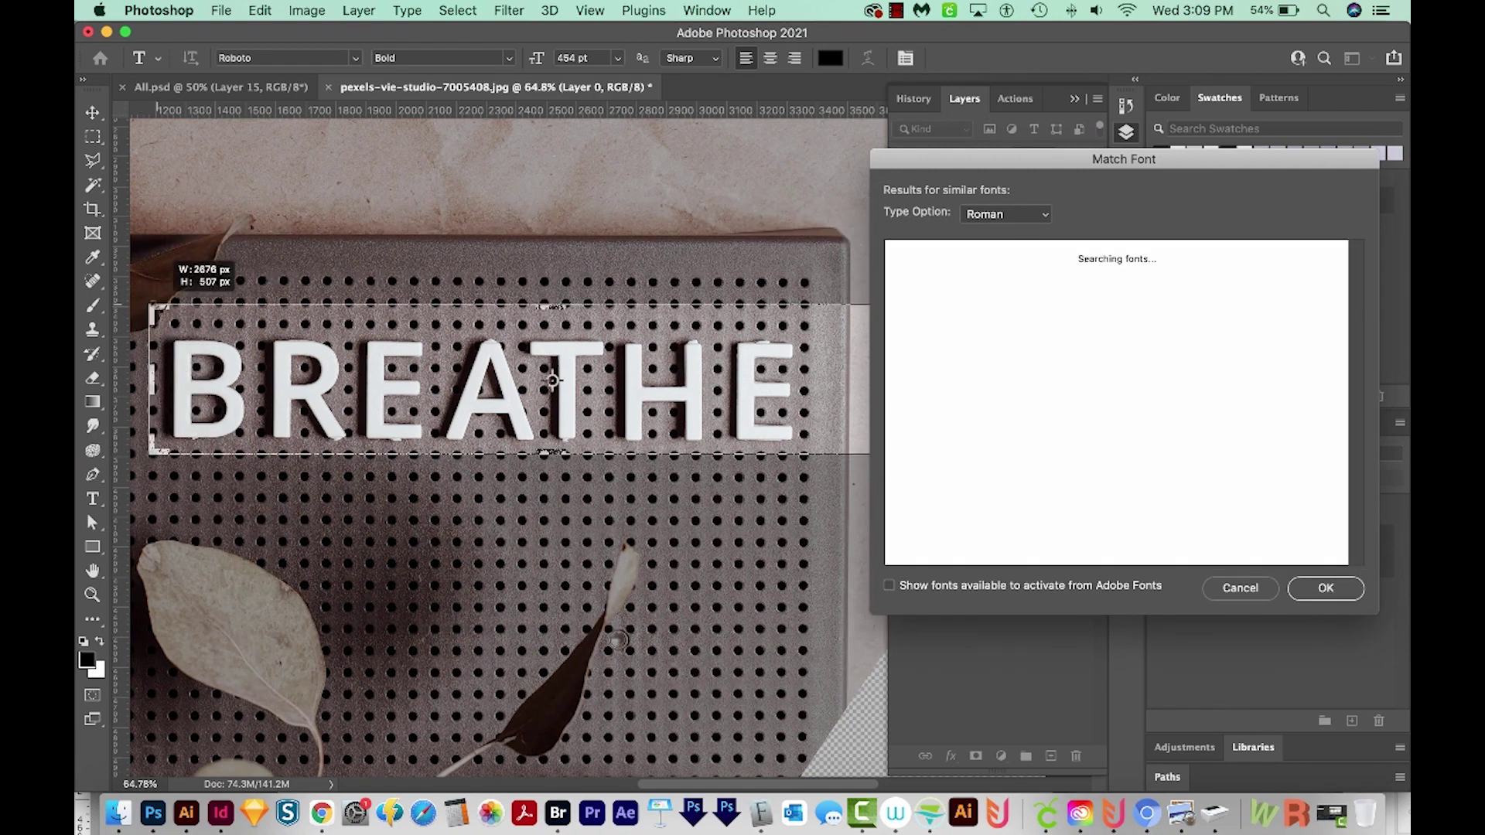
{"action": "left_click_drag", "start_coordinate": [153, 317], "coordinate": [154, 313]}
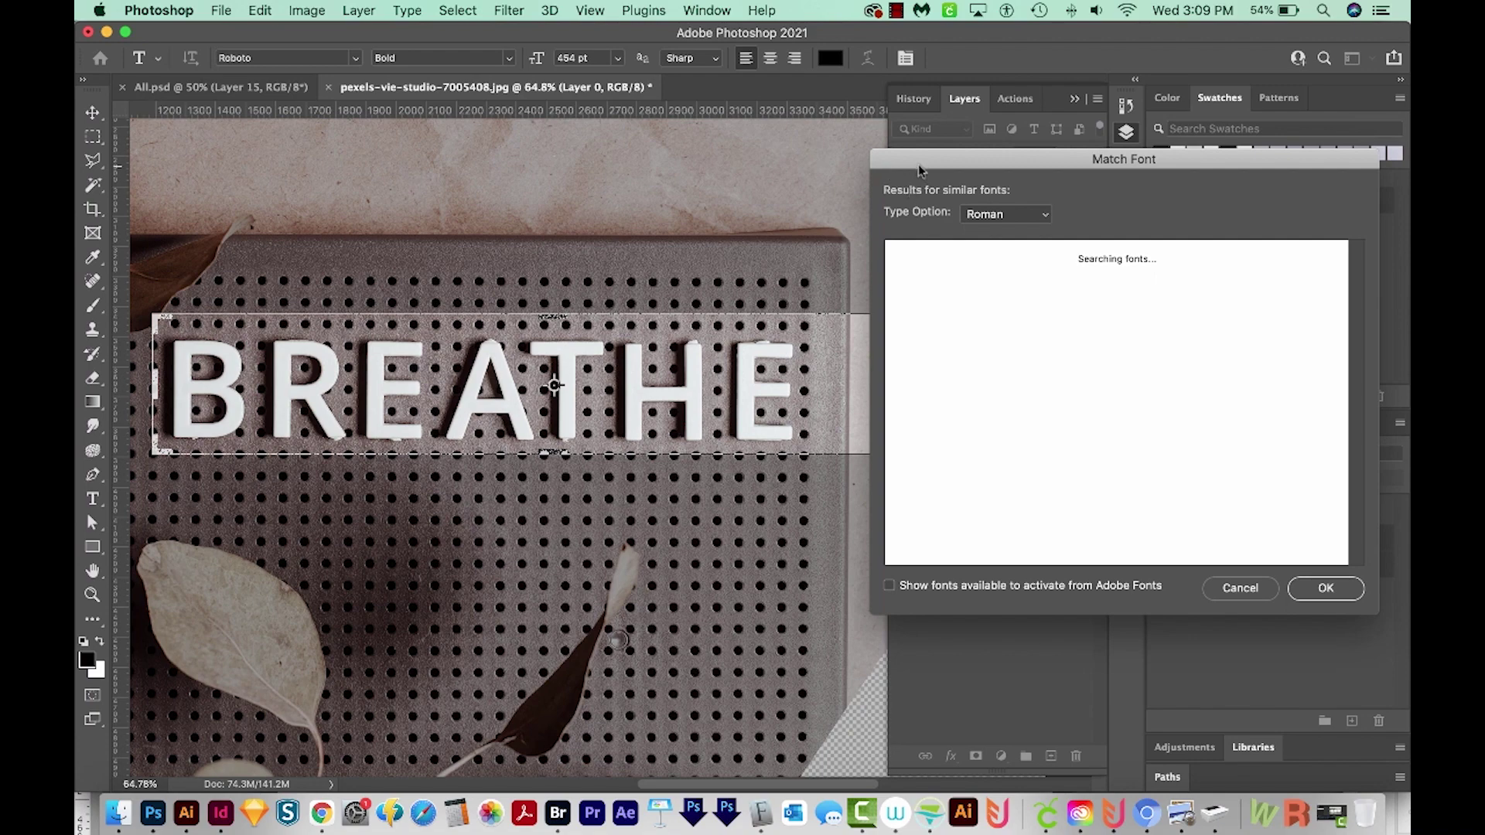
Move the Match Font window beside the photo with the whole word BREATHE visible
{"action": "left_click_drag", "start_coordinate": [919, 170], "coordinate": [1031, 176]}
{"action": "left_click_drag", "start_coordinate": [578, 371], "coordinate": [332, 352]}
{"action": "scroll", "coordinate": [673, 464], "scroll_direction": "left", "scroll_amount": 5}
{"action": "scroll", "coordinate": [678, 468], "scroll_direction": "left", "scroll_amount": 2}
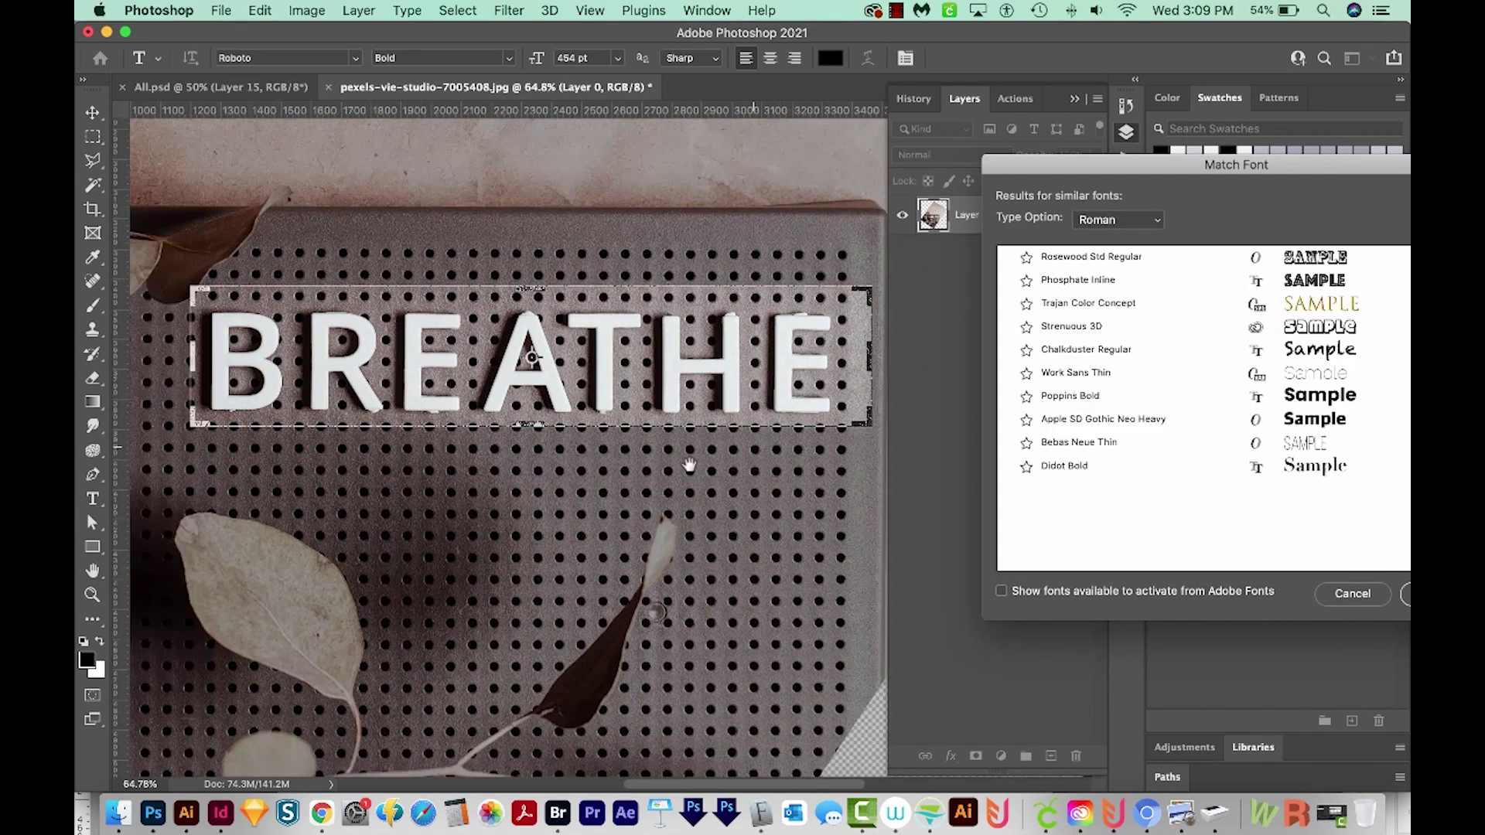
{"action": "scroll", "coordinate": [678, 472], "scroll_direction": "right", "scroll_amount": 1}
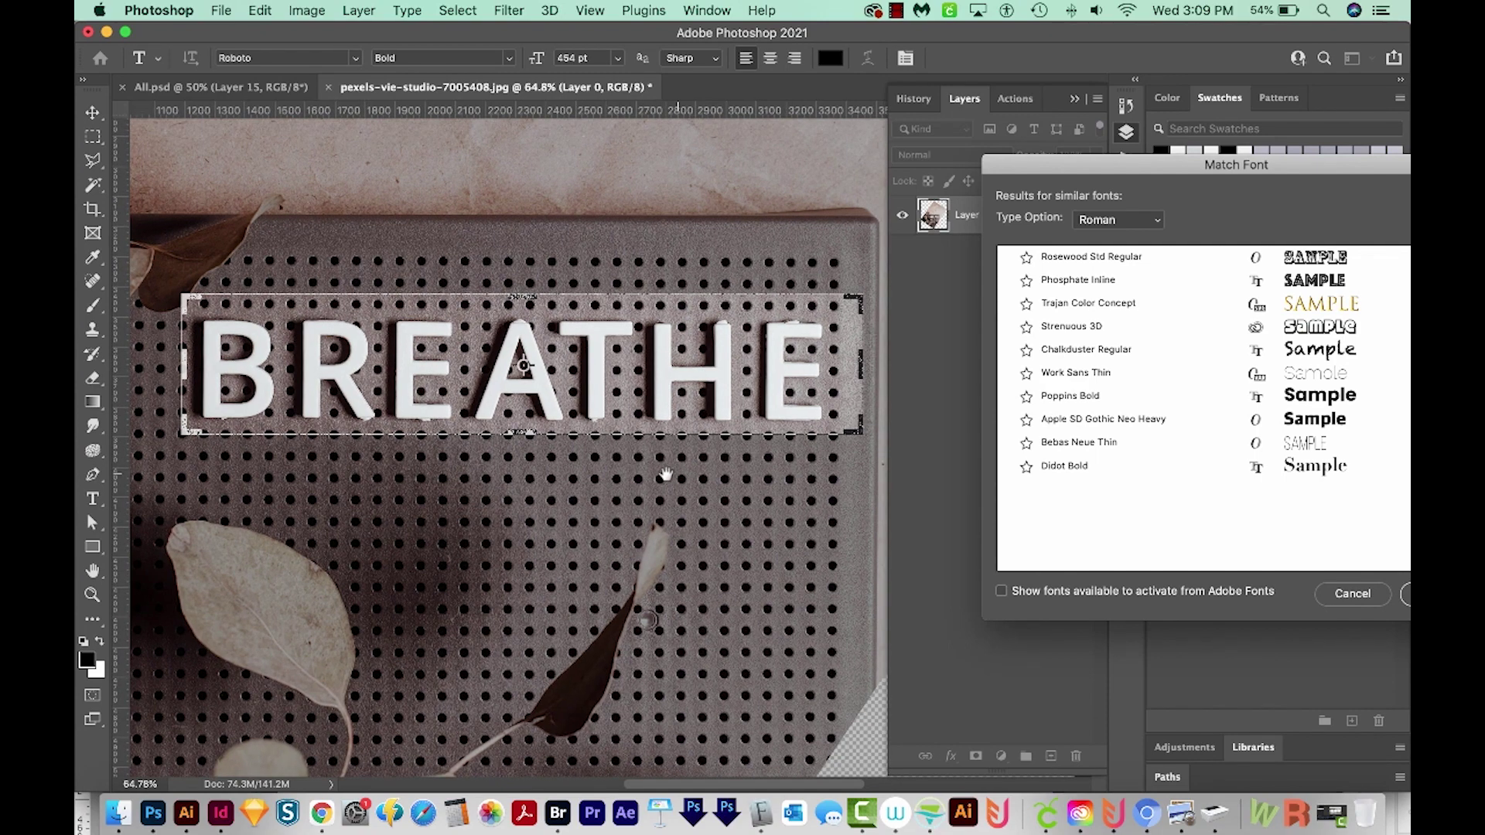
{"action": "scroll", "coordinate": [670, 478], "scroll_direction": "right", "scroll_amount": 1}
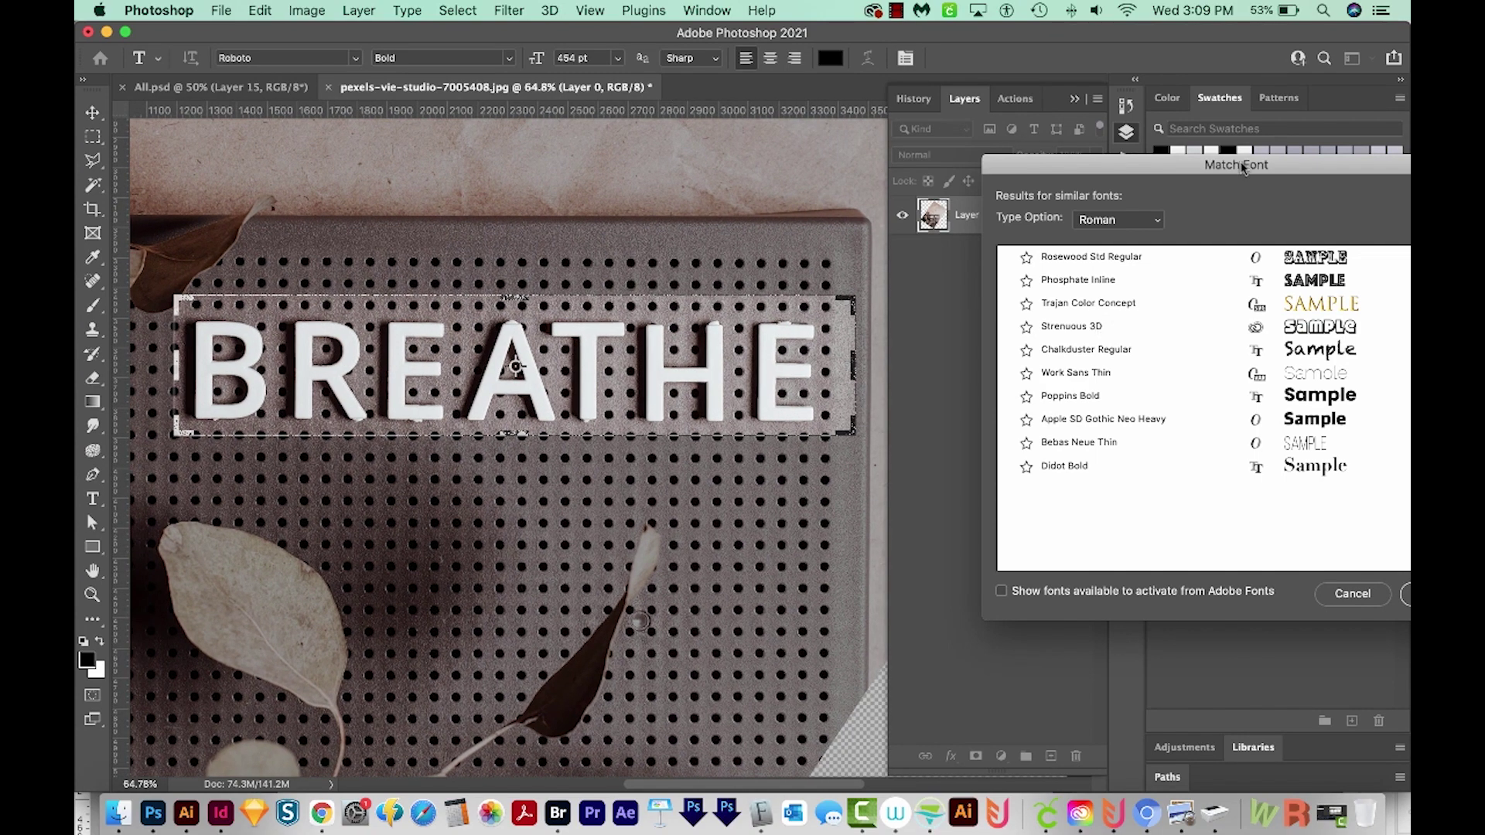
{"action": "mouse_move", "coordinate": [1269, 165]}
{"action": "left_mouse_down"}
{"action": "mouse_move", "coordinate": [1085, 106]}
{"action": "mouse_move", "coordinate": [1164, 106]}
{"action": "left_mouse_up"}
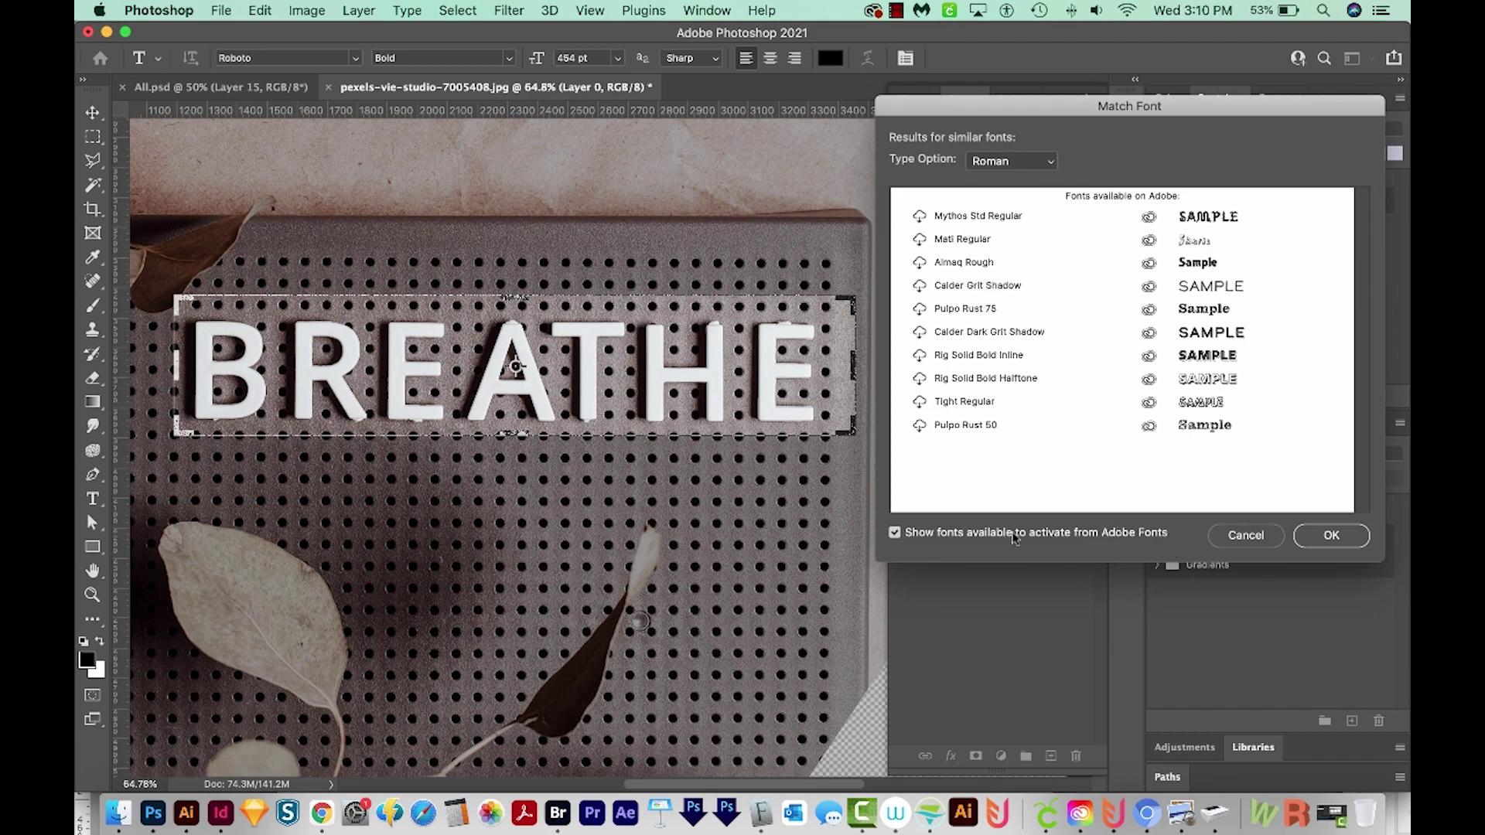
Hide Adobe Fonts matches, then choose and confirm Poppins Bold as the match
{"action": "left_click", "coordinate": [895, 534]}
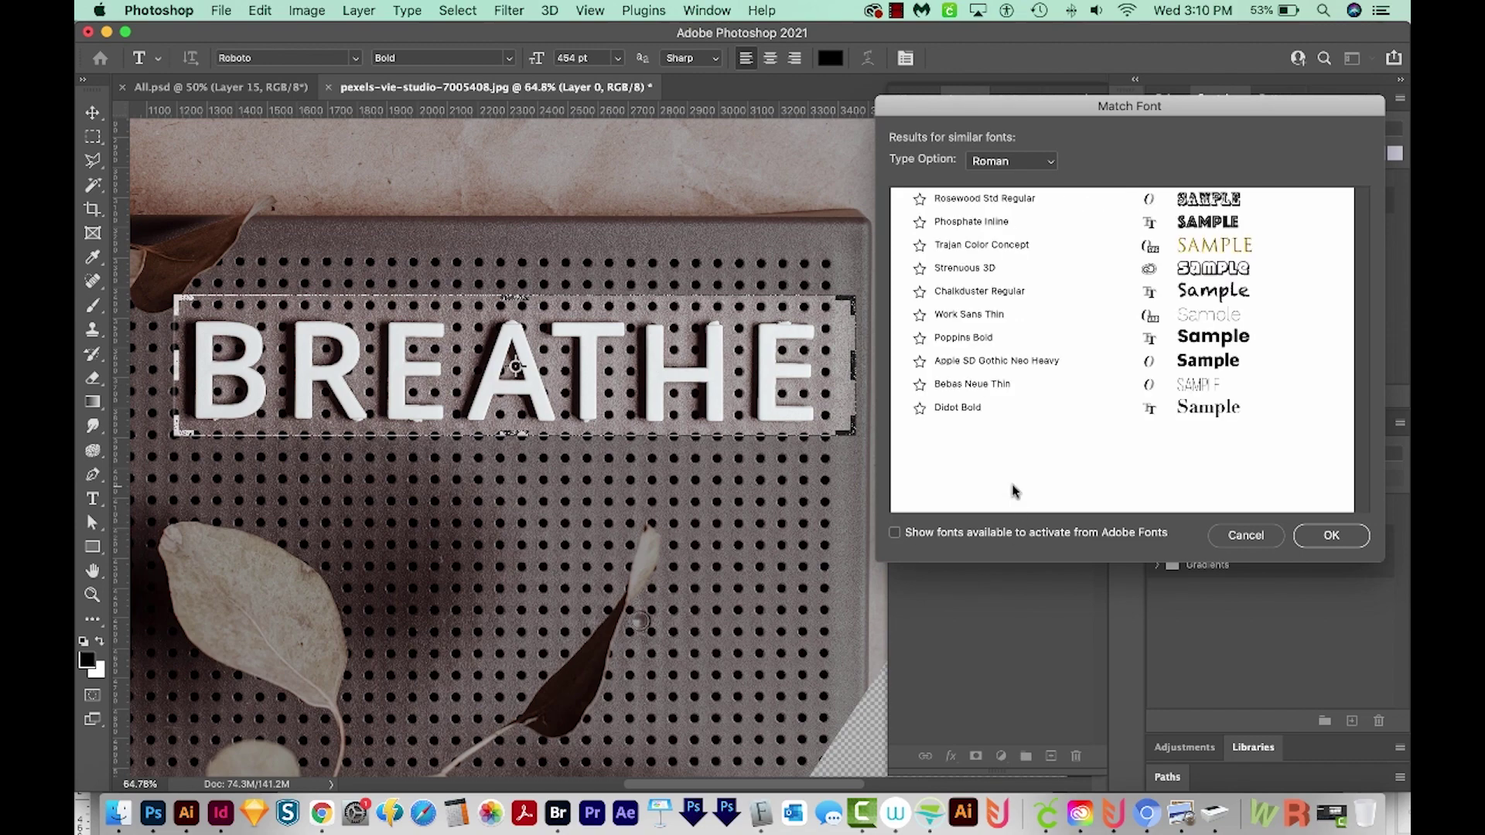
{"action": "left_click", "coordinate": [1217, 343]}
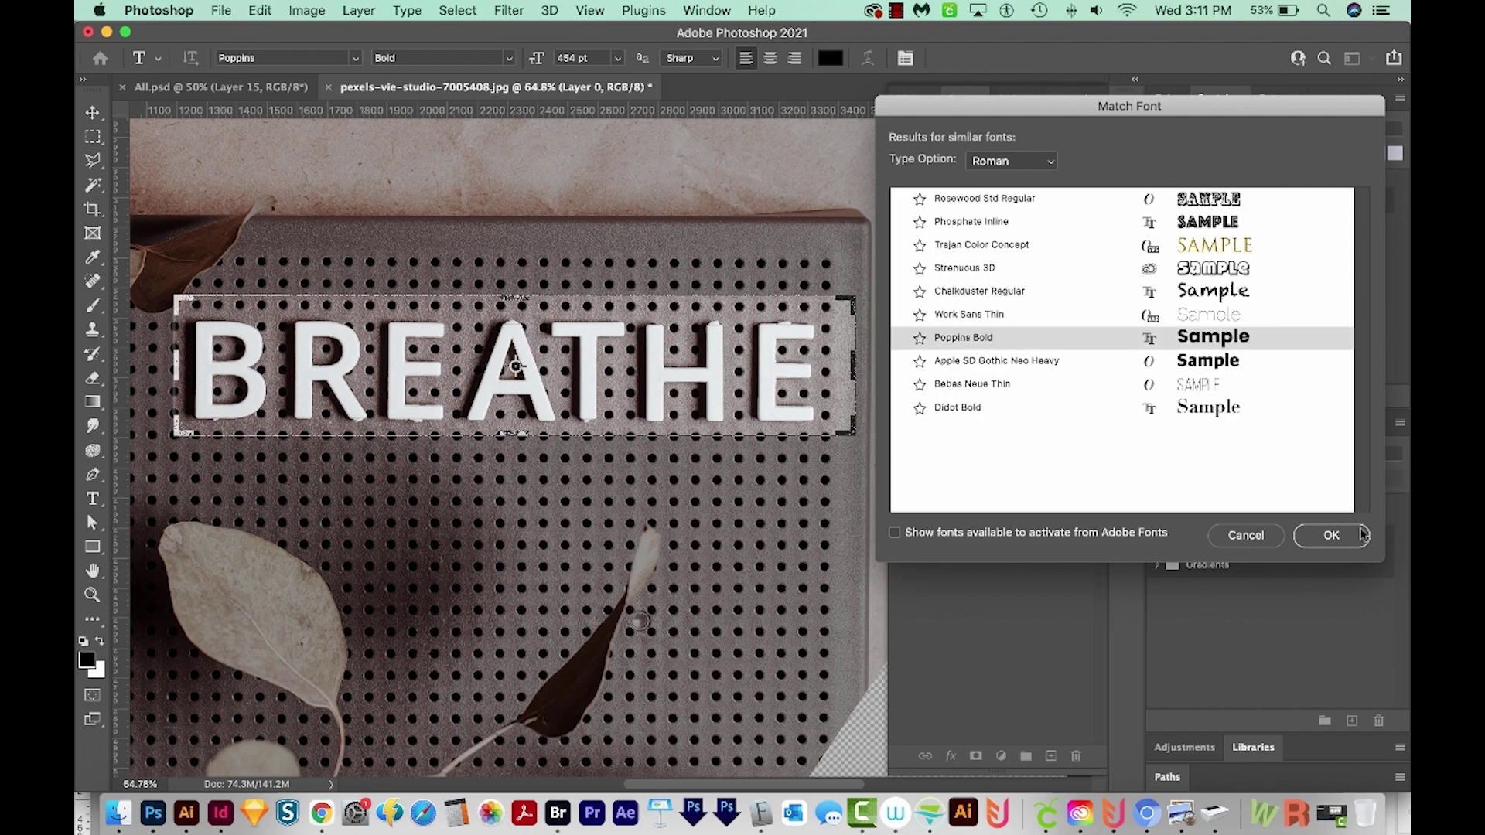
{"action": "left_click", "coordinate": [1332, 536]}
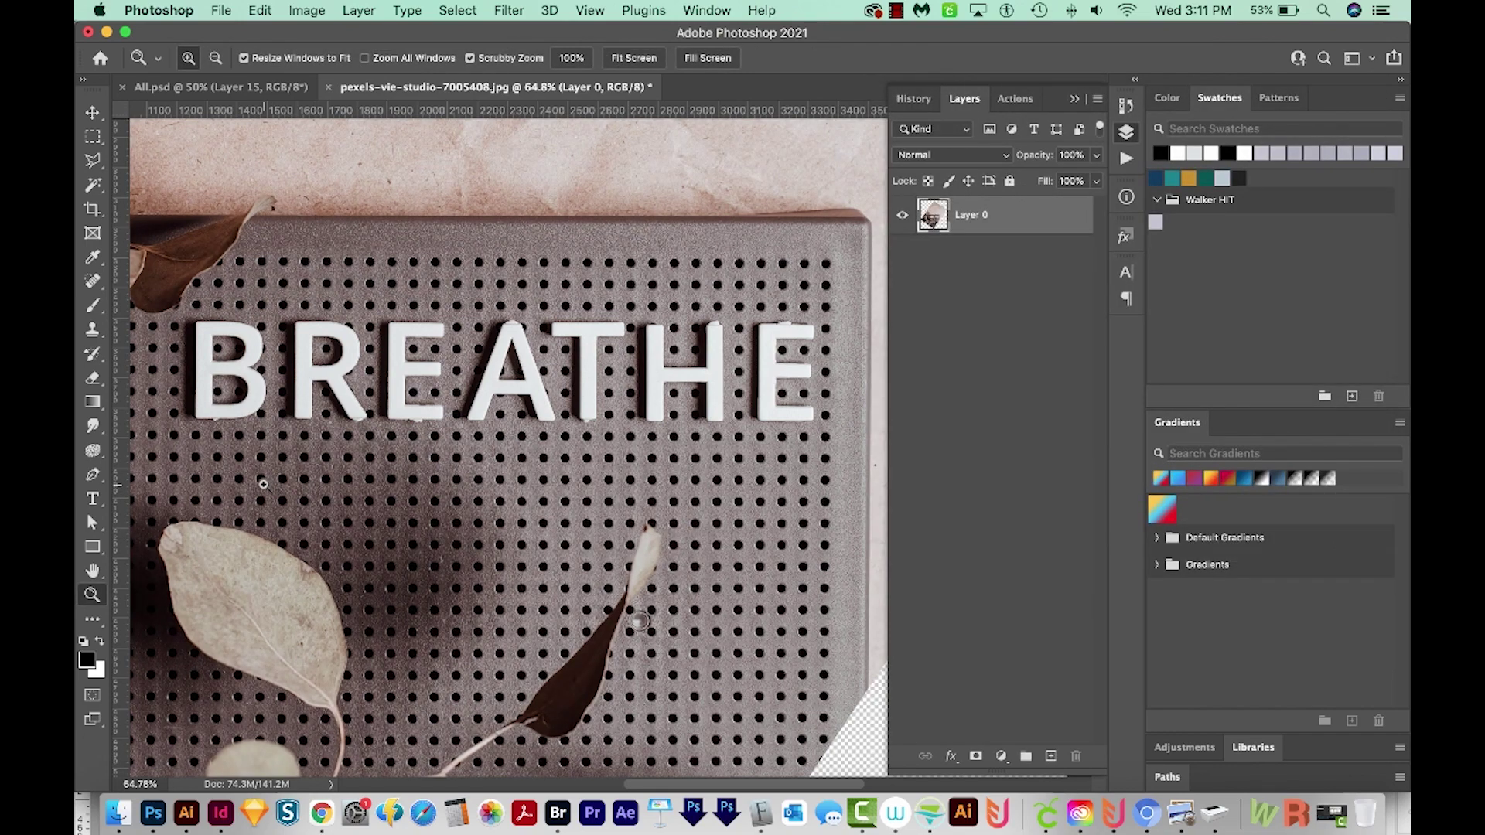
Add a black BREATHE text layer and move it over the photo's letters
{"action": "left_click", "coordinate": [199, 491]}
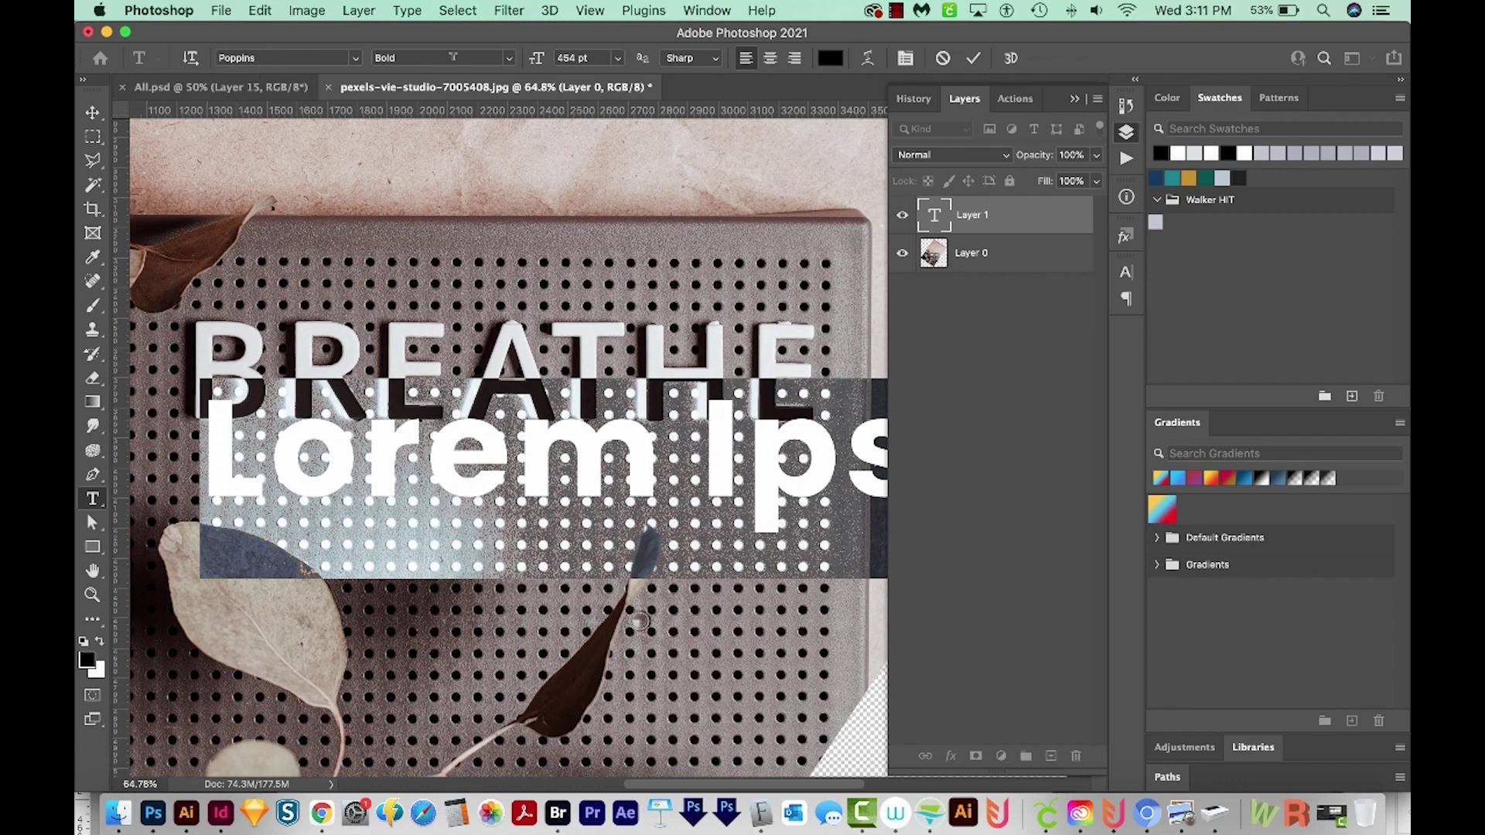
{"action": "type", "text": "B"}
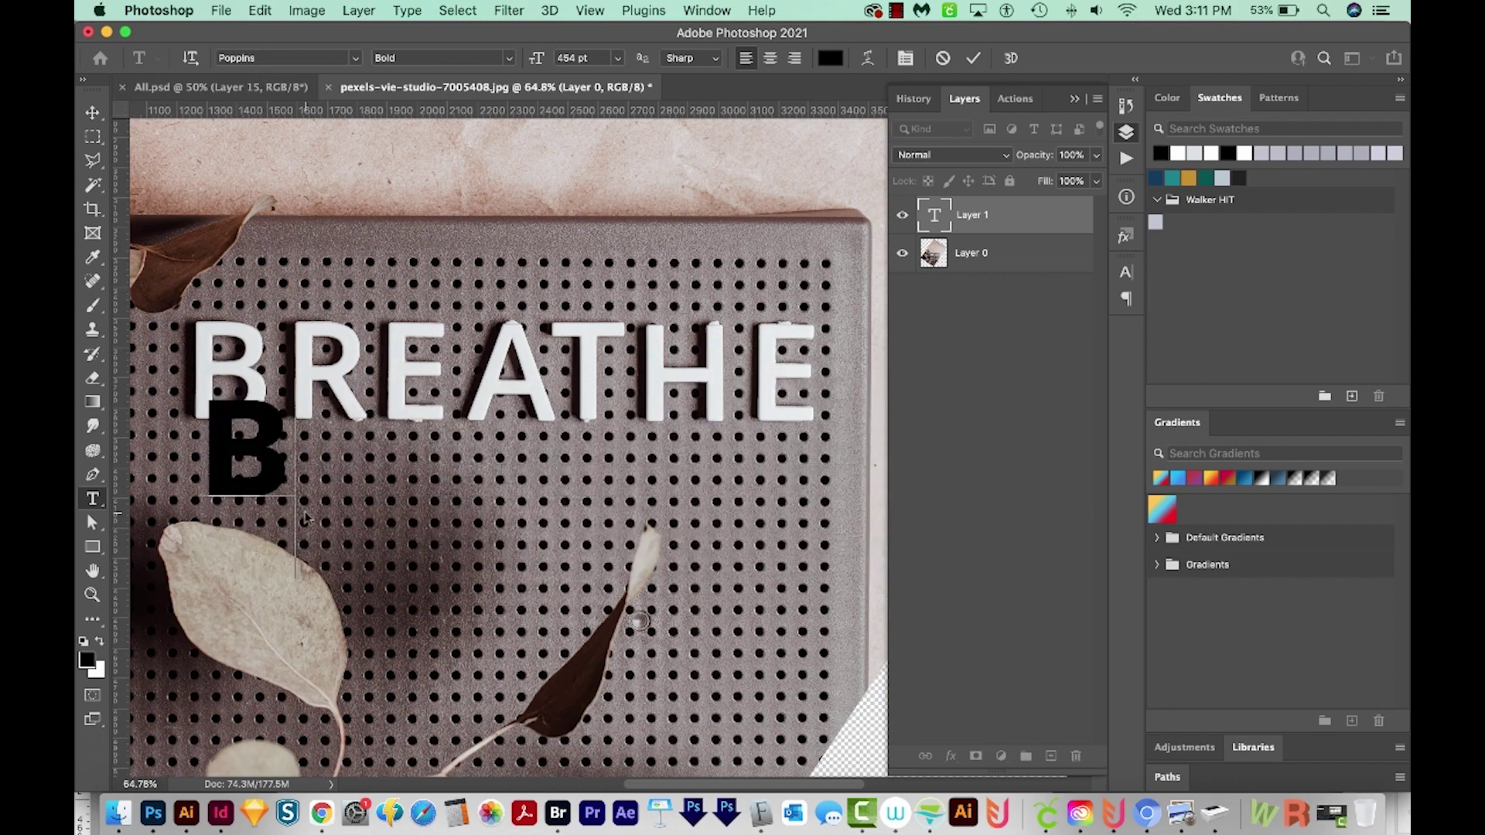
{"action": "type", "text": "REATE"}
{"action": "key", "text": "BackSpace"}
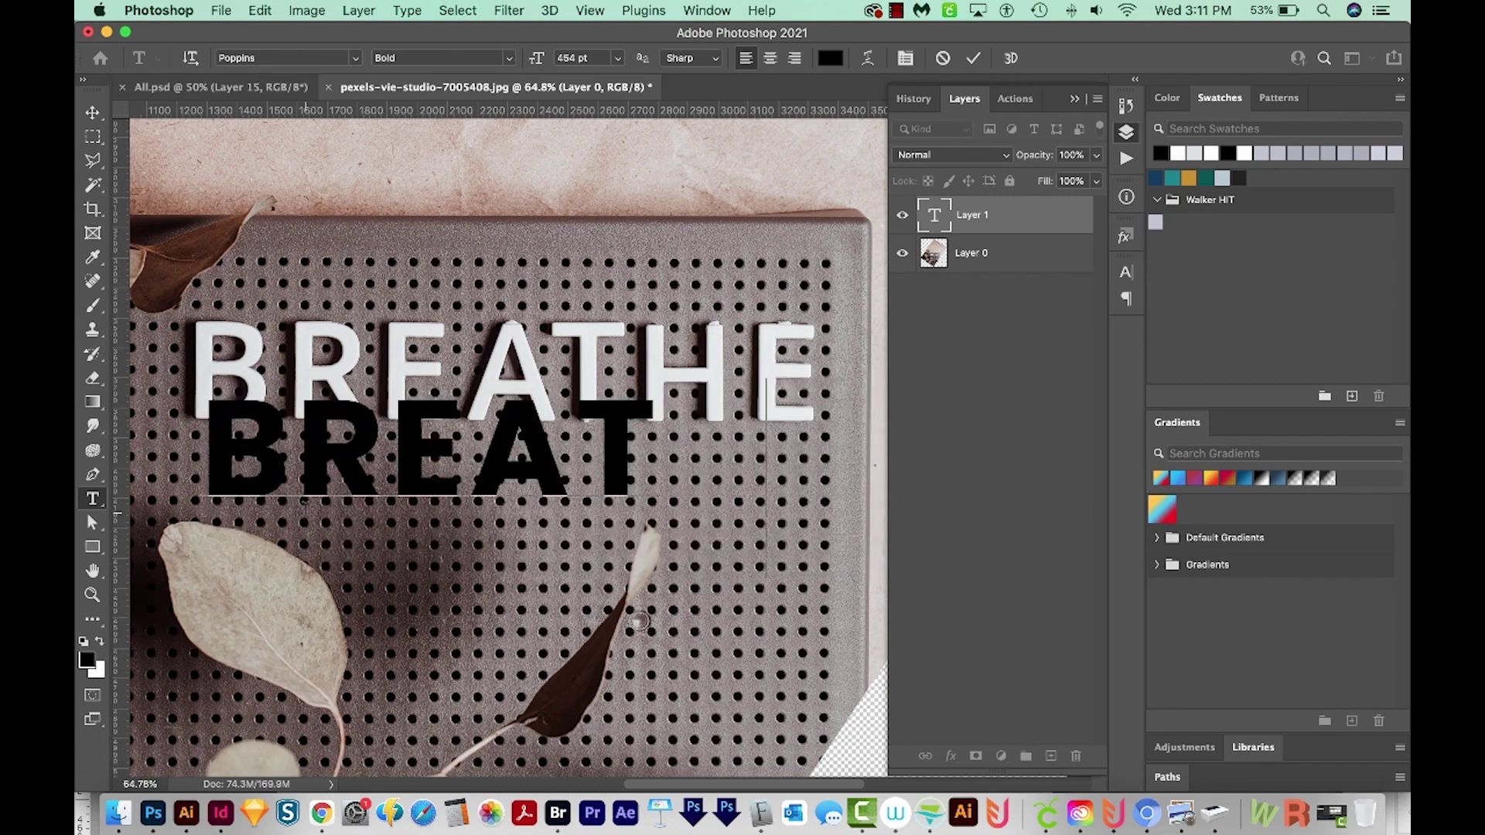
{"action": "type", "text": "HE"}
{"action": "key", "text": "ctrl+Return"}
{"action": "left_click_drag", "start_coordinate": [263, 452], "coordinate": [251, 398]}
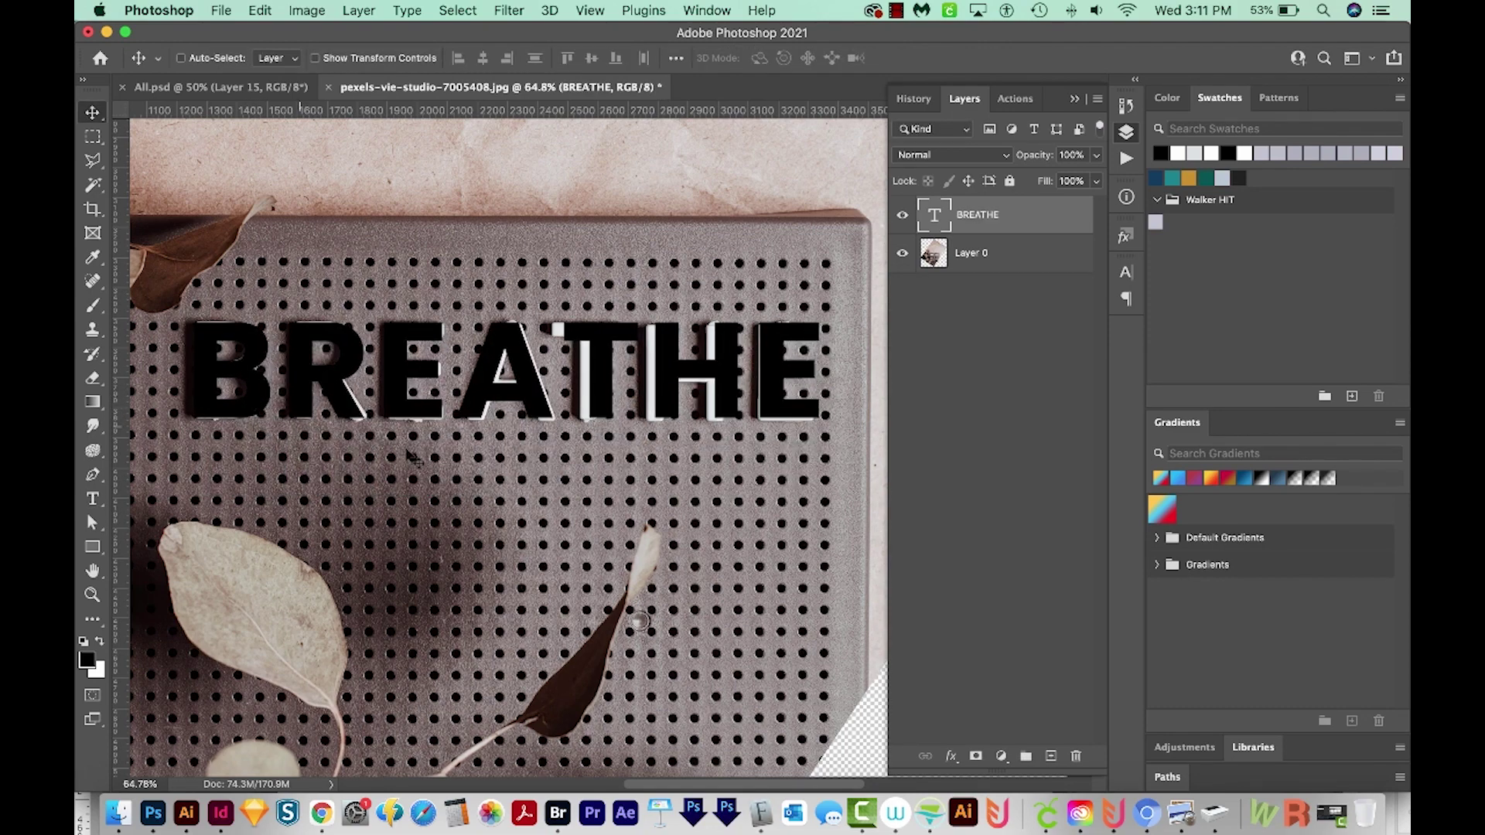
Tighten the BREATHE kerning with Alt+arrow keys to match the photo's lettering
{"action": "key", "text": "t"}
{"action": "left_click", "coordinate": [453, 379]}
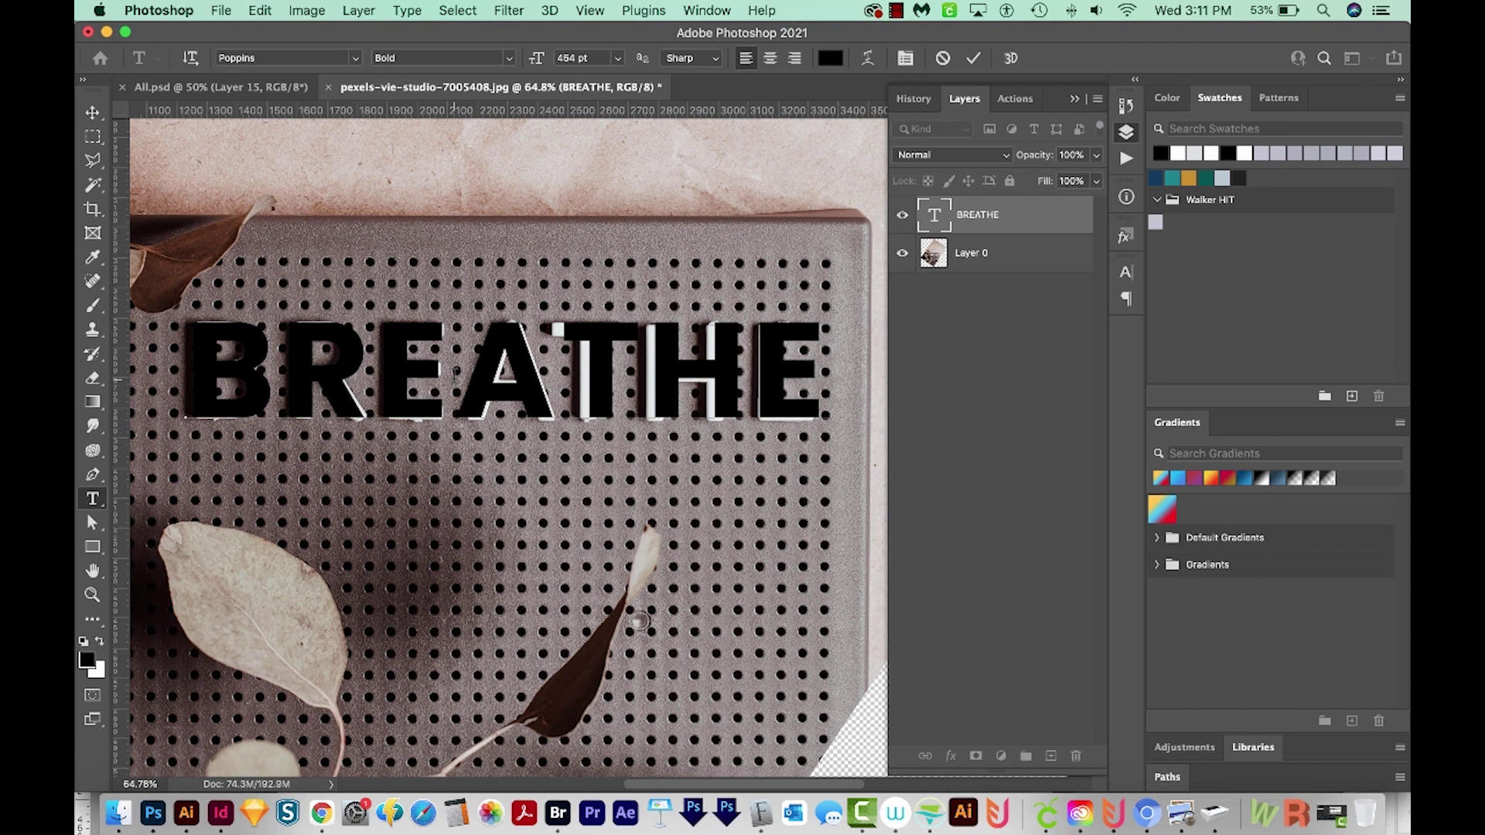
{"action": "key", "text": "alt+Right"}
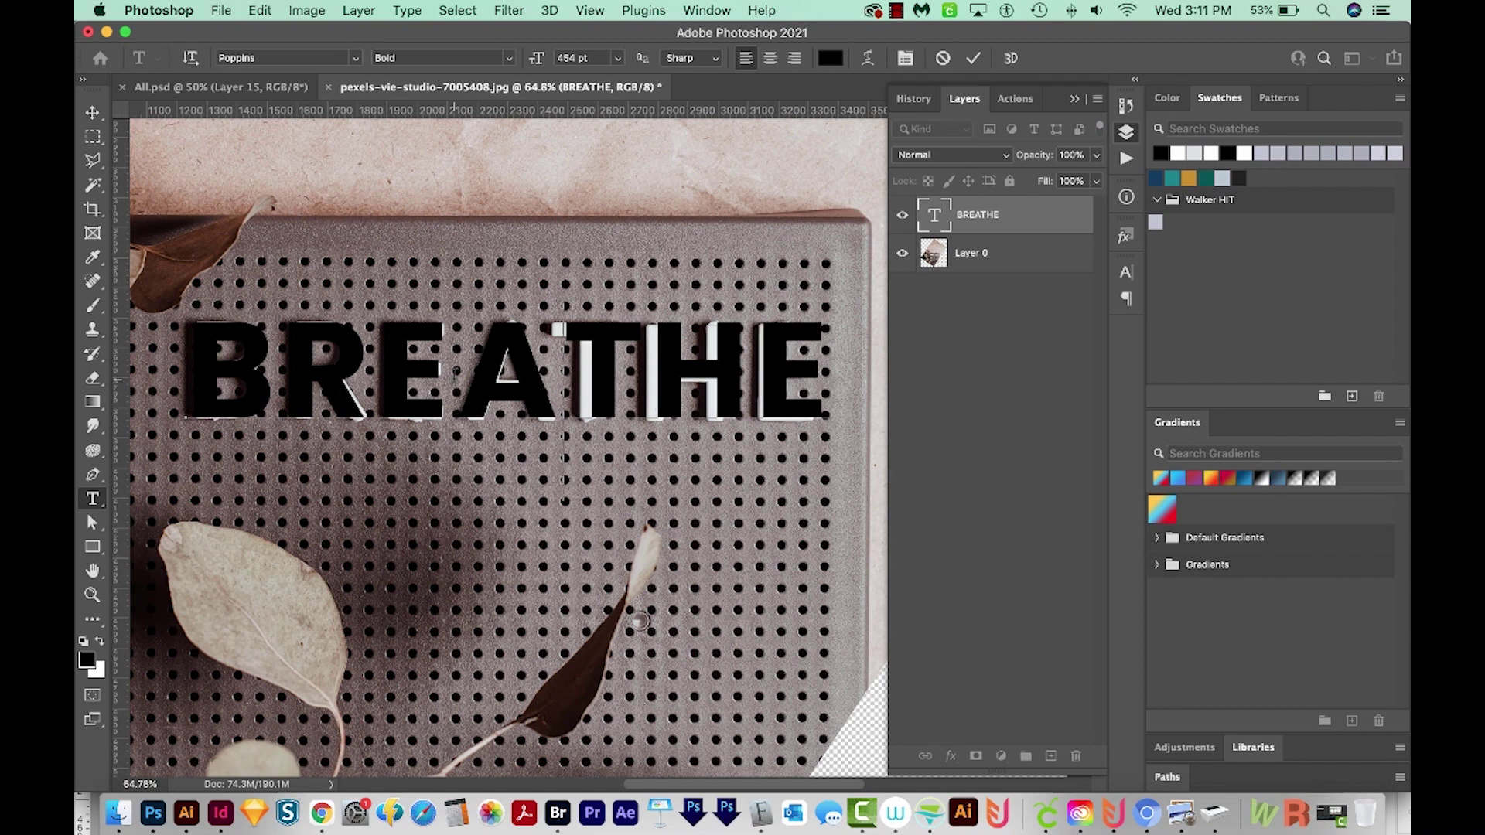
{"action": "key", "text": "alt+Left"}
{"action": "key", "text": "alt+Left"}
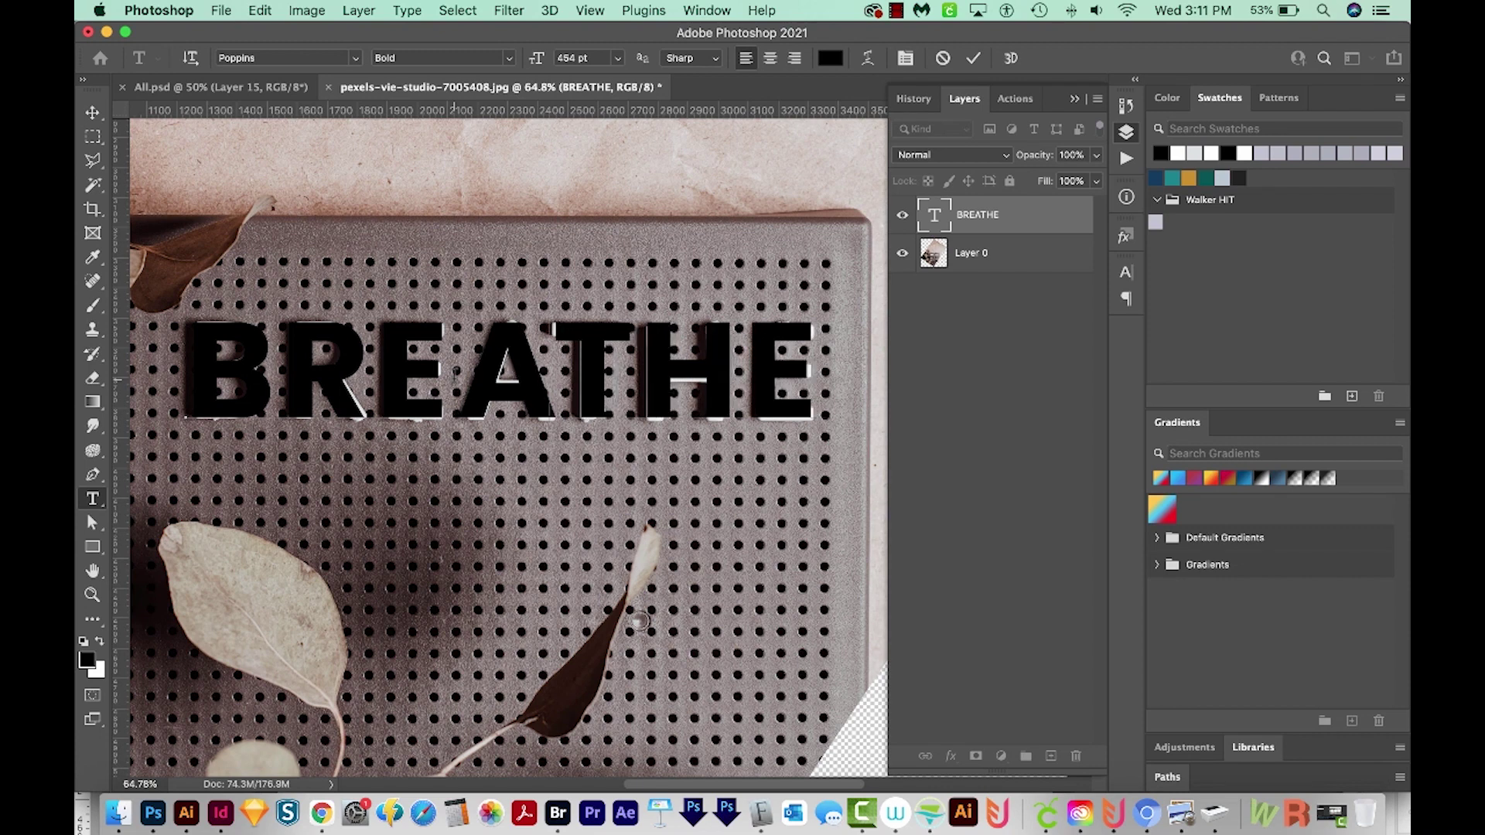
{"action": "key", "text": "alt+Left"}
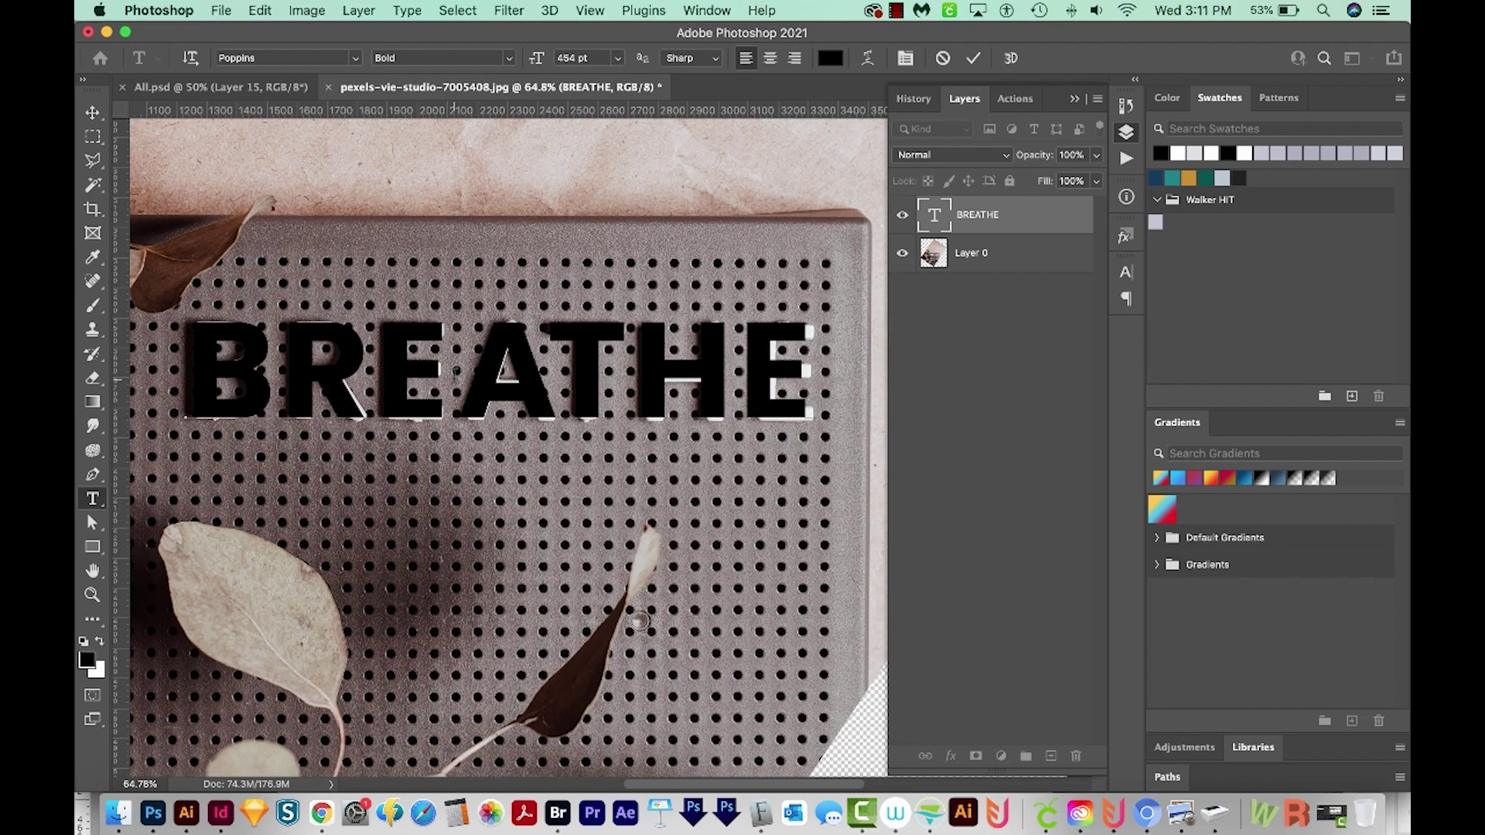
{"action": "left_click", "coordinate": [92, 112]}
Move the text below the photo's letters and change it to read Hello
{"action": "left_click_drag", "start_coordinate": [537, 383], "coordinate": [540, 509]}
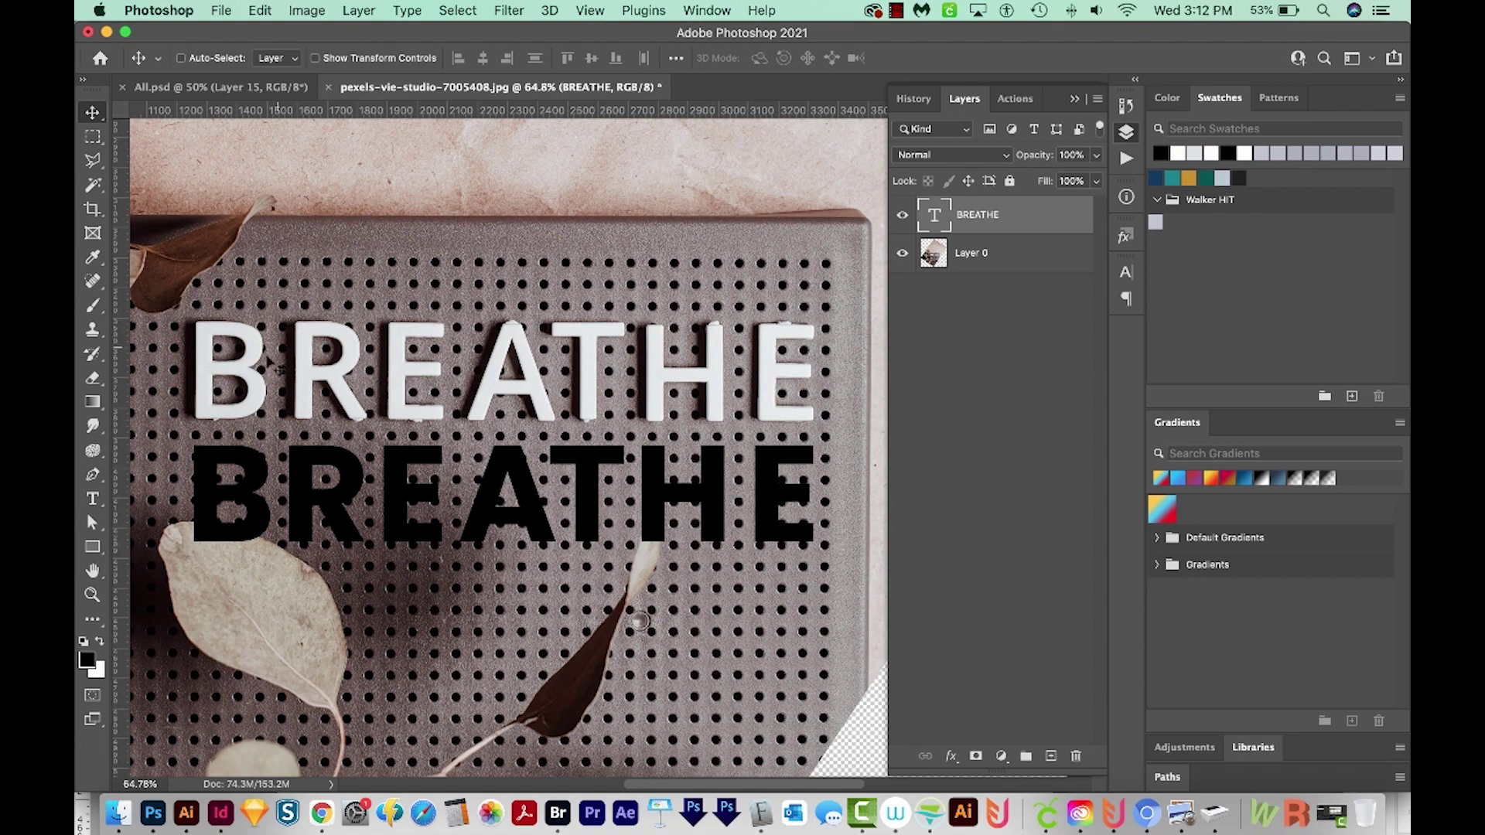
{"action": "double_click", "coordinate": [408, 503]}
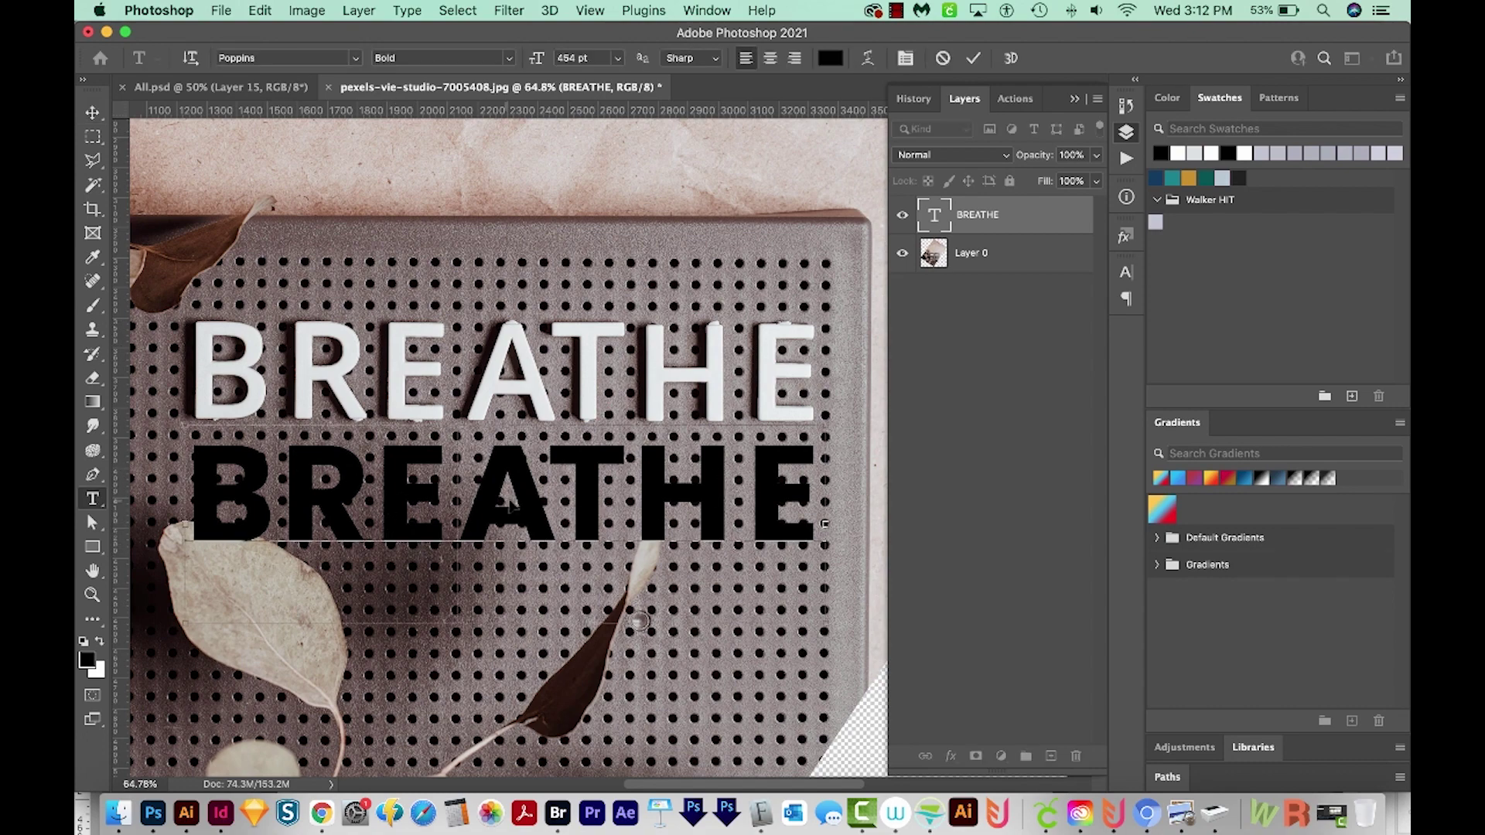
{"action": "type", "text": "Hel"}
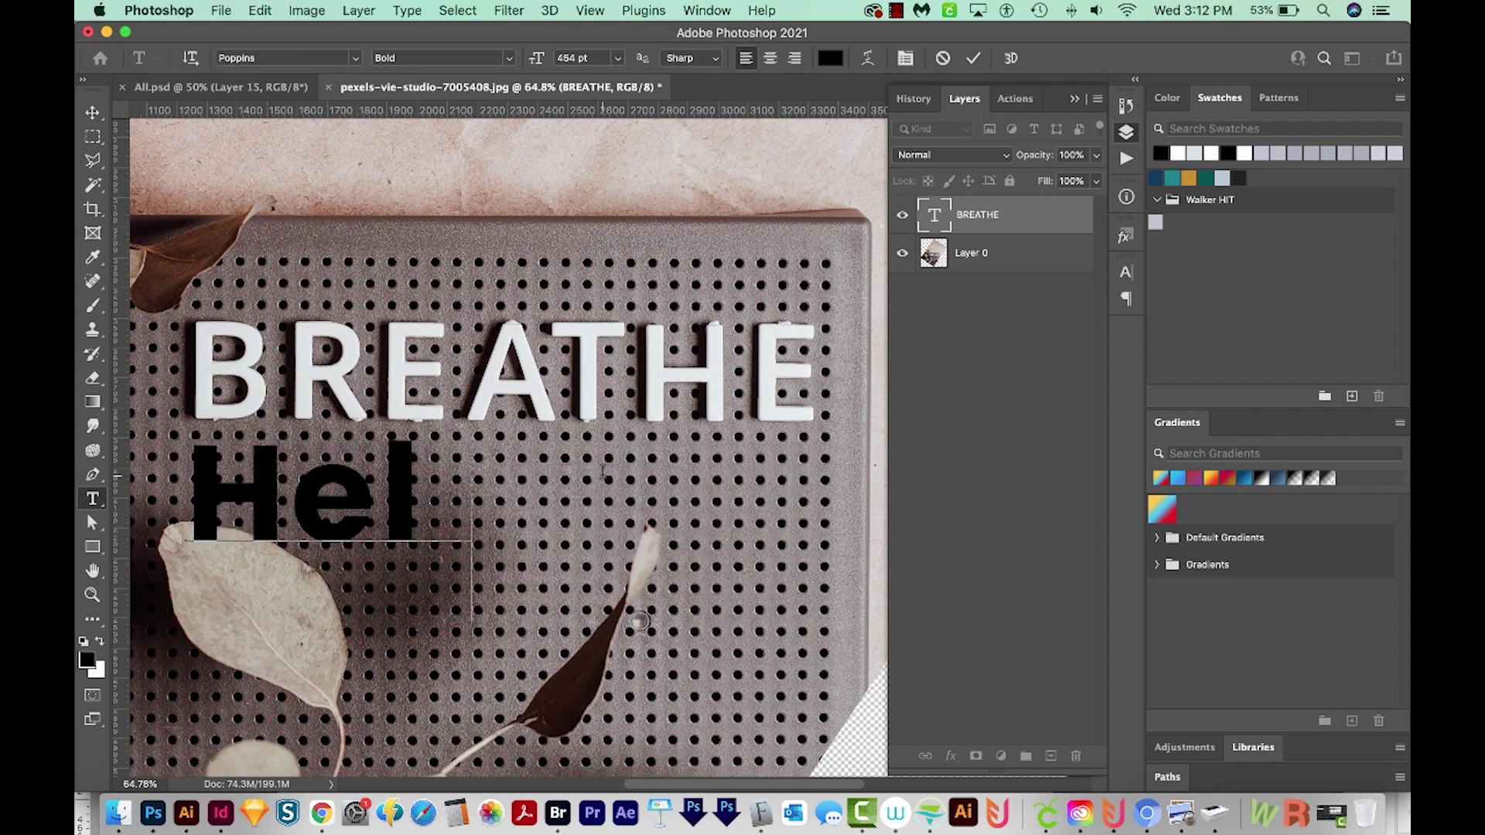
{"action": "type", "text": "lo"}
{"action": "key", "text": "ctrl+Return"}
Colour HELLO pale grey #dfe5e5 sampled from the letters, and nudge it right
{"action": "left_click", "coordinate": [88, 660]}
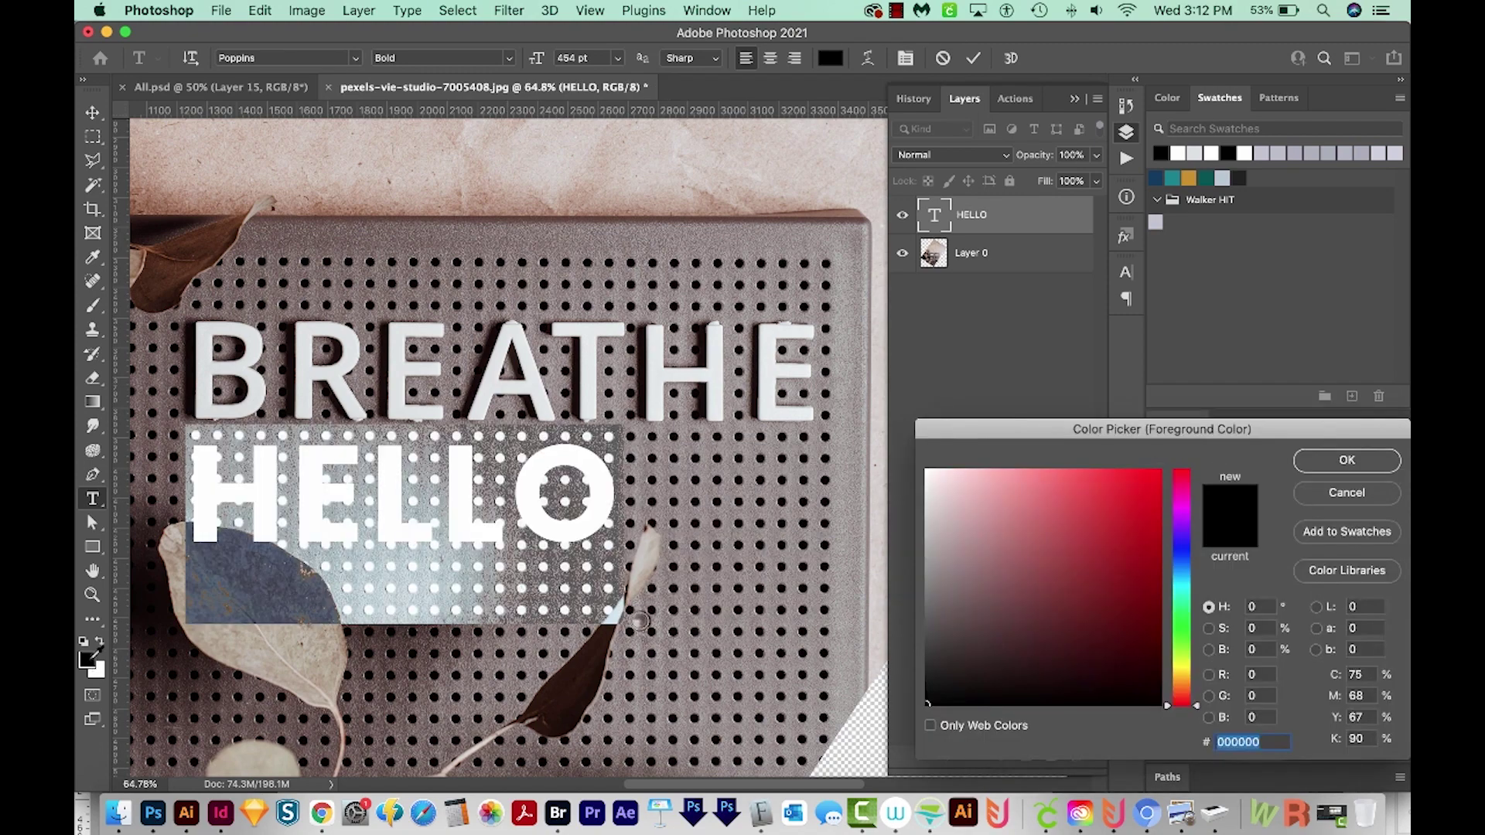
{"action": "left_click", "coordinate": [399, 327]}
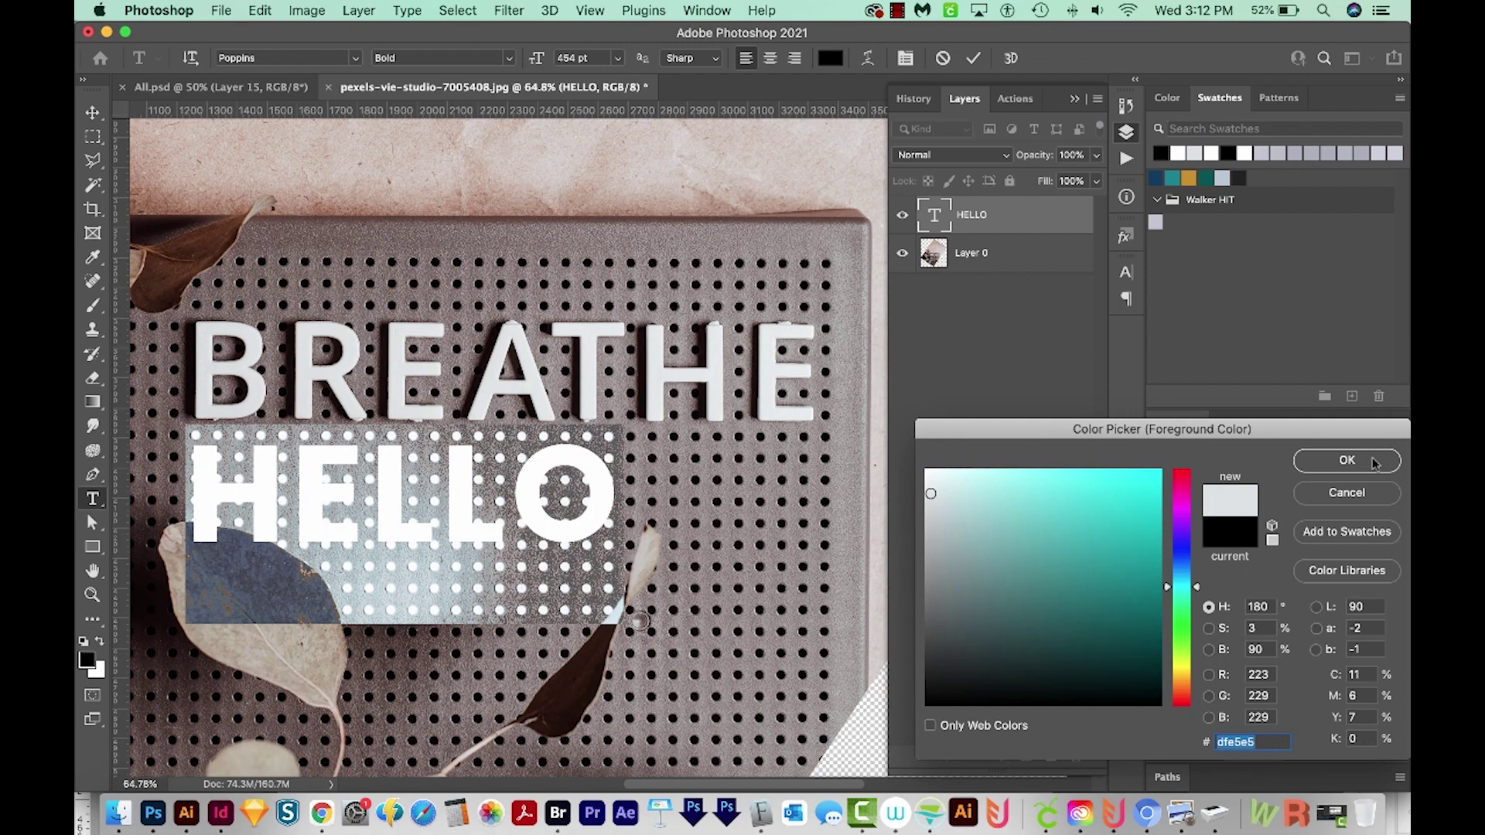
{"action": "left_click", "coordinate": [1346, 460]}
{"action": "key", "text": "ctrl+Return"}
{"action": "key", "text": "v"}
{"action": "left_click_drag", "start_coordinate": [429, 479], "coordinate": [472, 479]}
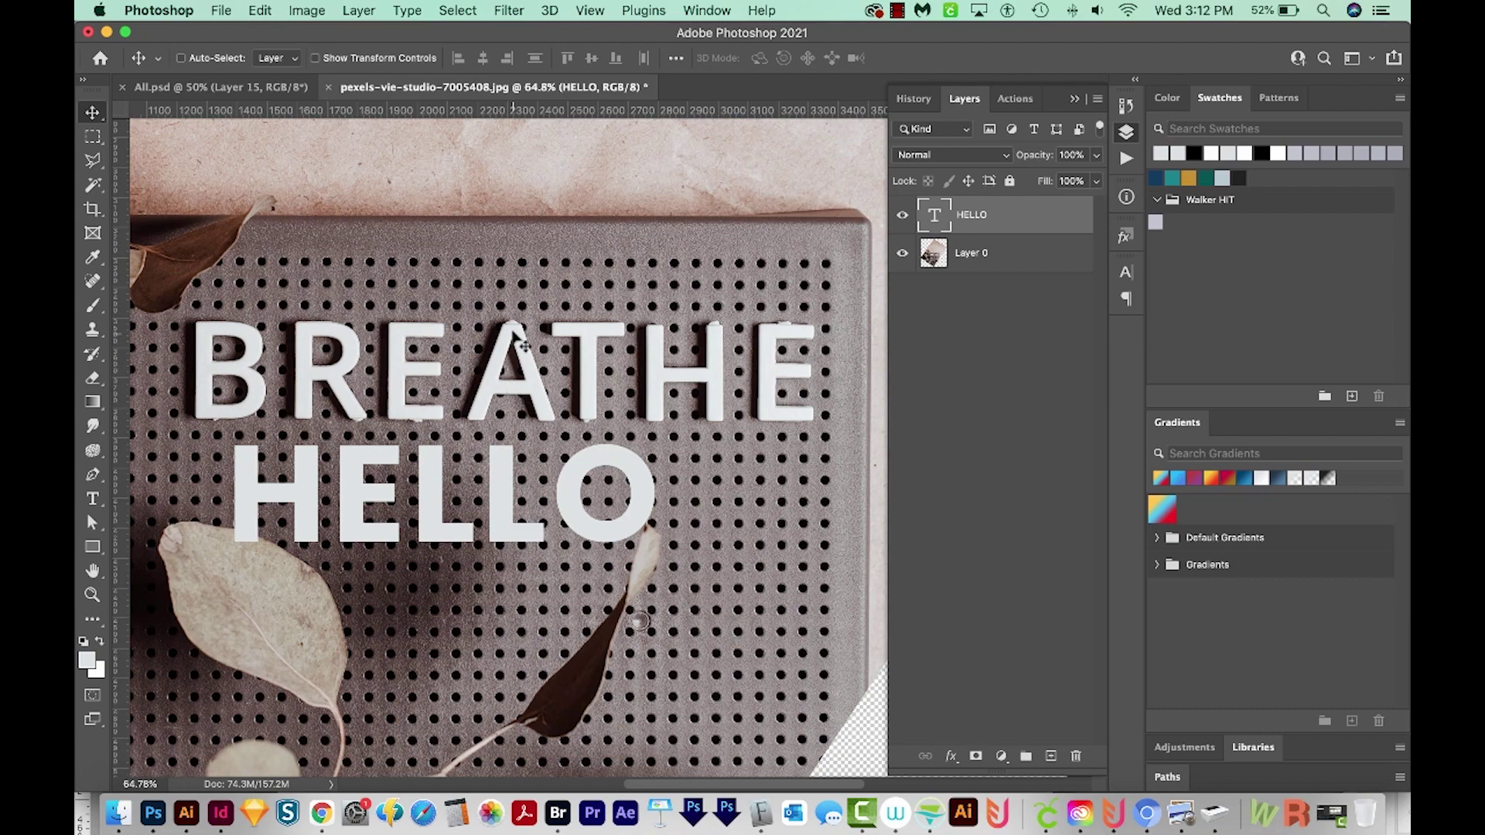